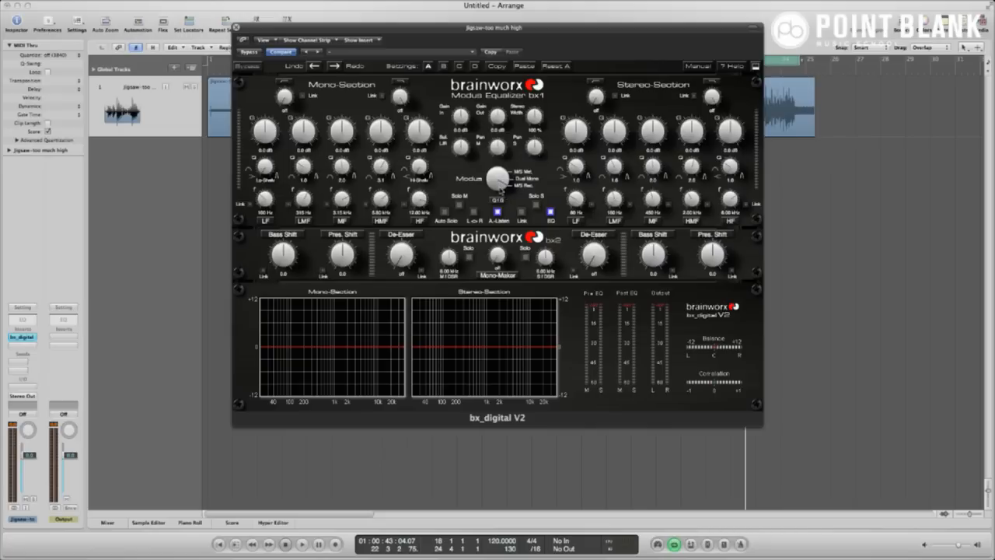
Set Modus to M/S Mst. and audition a 4.2 dB HF shelf boost linked across the Mono and Stereo sections
{"action": "left_click_drag", "start_coordinate": [500, 194], "coordinate": [504, 171]}
{"action": "key", "text": "space"}
{"action": "left_click_drag", "start_coordinate": [420, 130], "coordinate": [420, 116]}
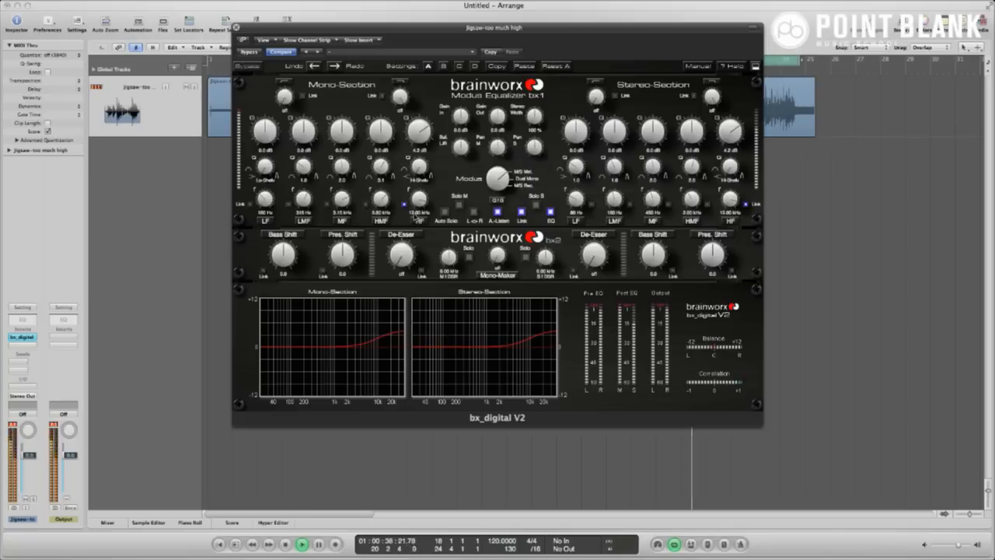
{"action": "left_click", "coordinate": [404, 207]}
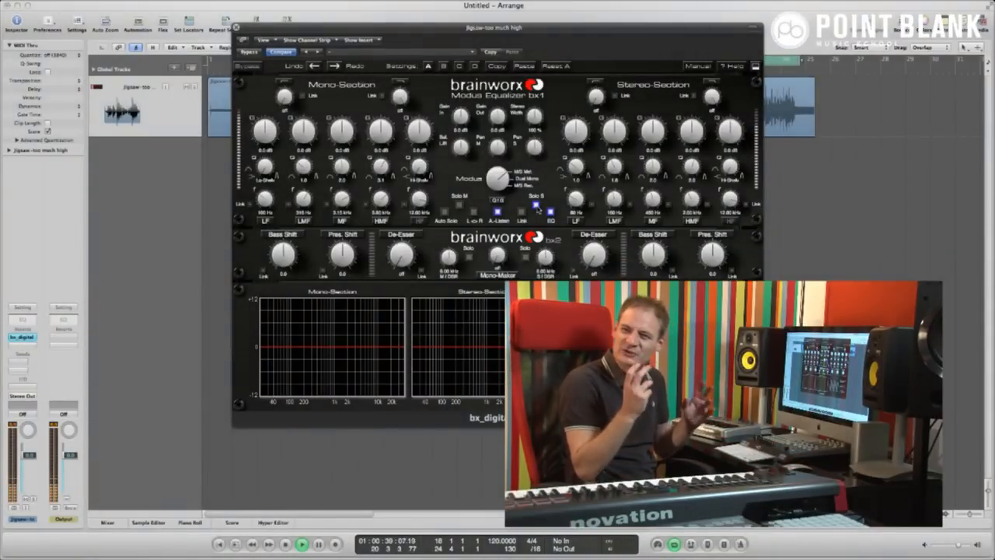
With the side signal soloed, boost and sweep the Stereo-Section HMF band to about 8.8 kHz, and cut it by about 1 dB
{"action": "key", "text": "space"}
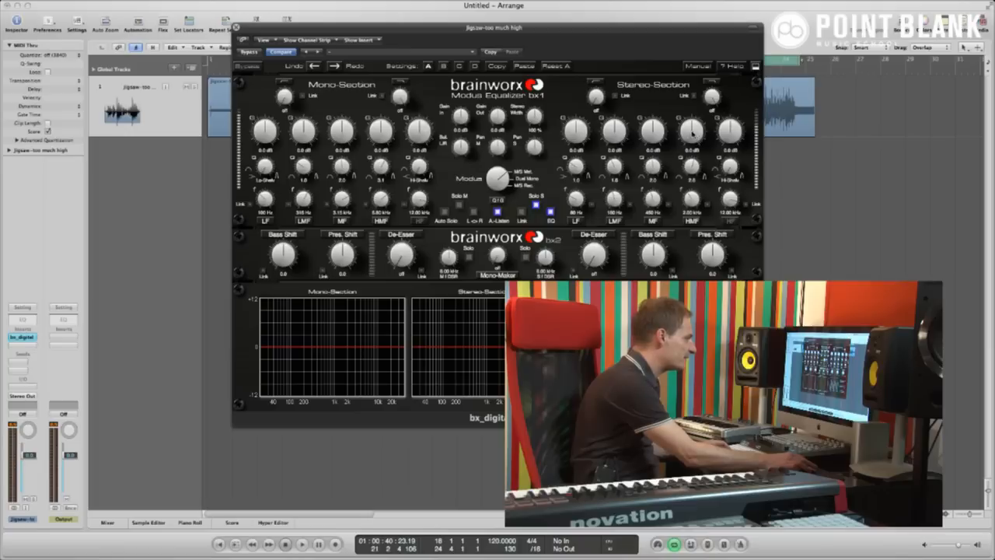
{"action": "left_click_drag", "start_coordinate": [690, 132], "coordinate": [694, 131]}
{"action": "key", "text": "space"}
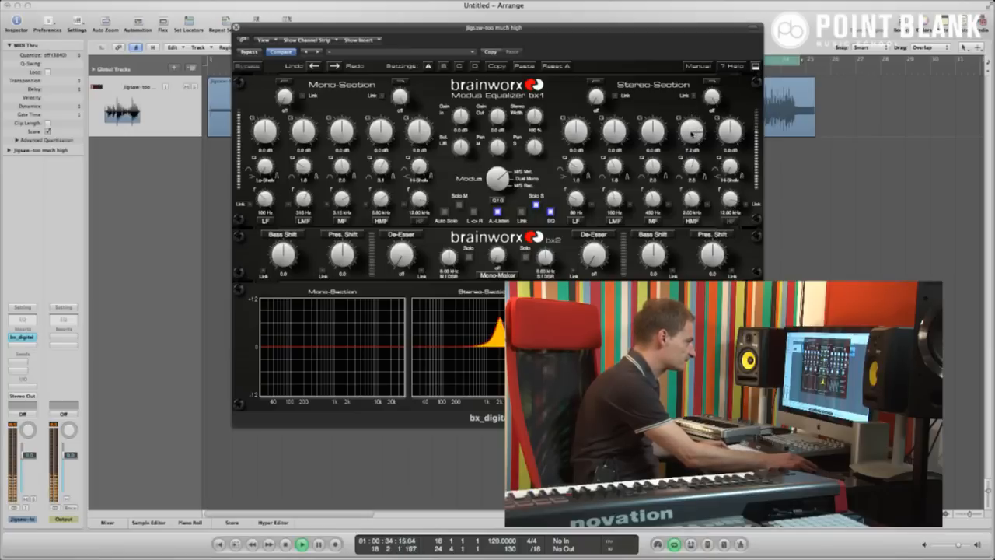
{"action": "left_click_drag", "start_coordinate": [692, 200], "coordinate": [696, 171]}
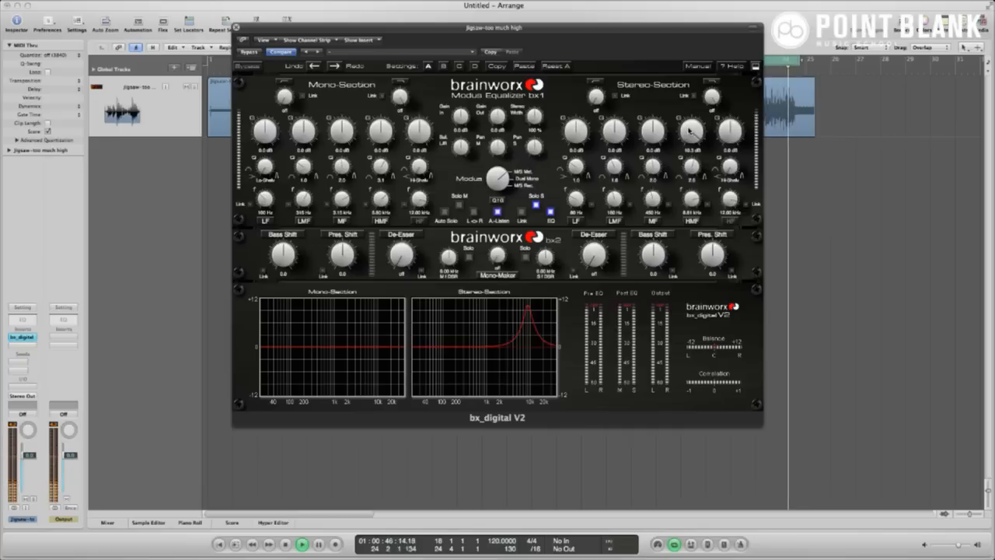
{"action": "left_click_drag", "start_coordinate": [689, 131], "coordinate": [685, 177]}
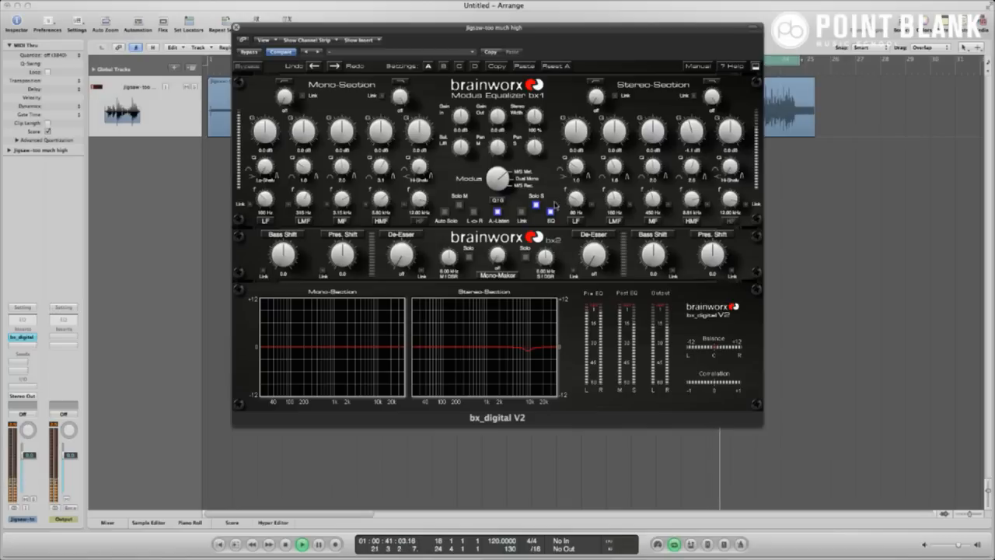
Compare the soloed mid signal with the full mix, and deepen the Stereo-Section HMF cut to -1.8 dB
{"action": "left_click", "coordinate": [536, 205]}
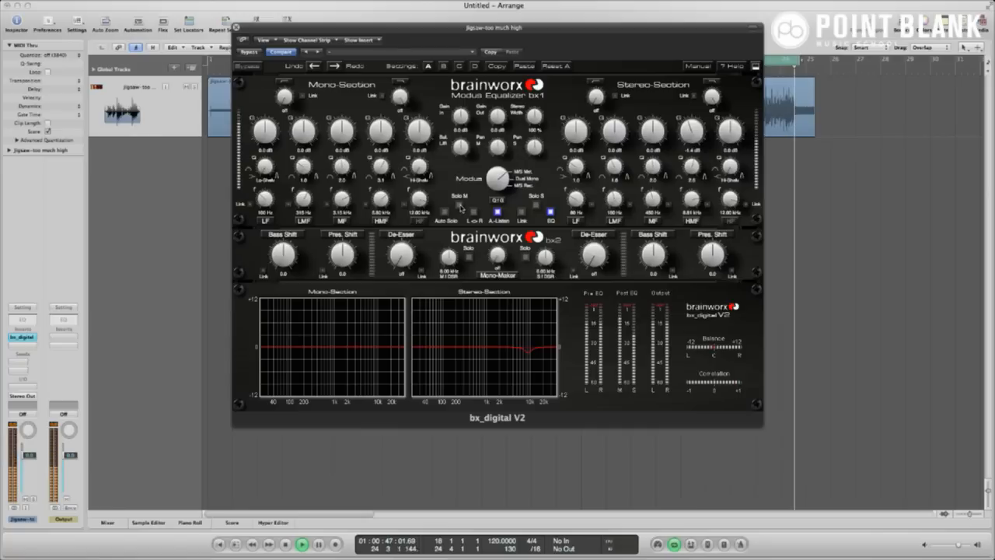
{"action": "left_click", "coordinate": [459, 205]}
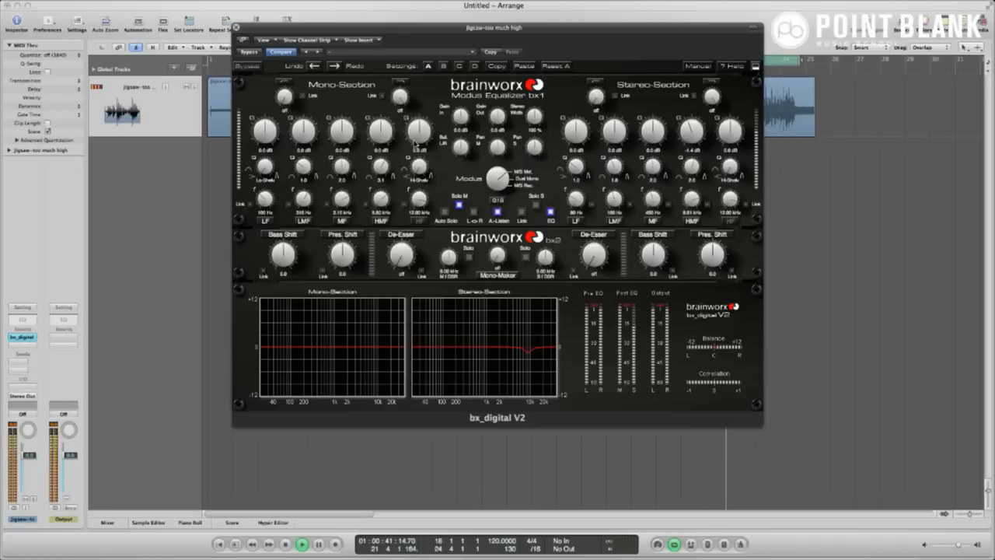
{"action": "left_click", "coordinate": [459, 206]}
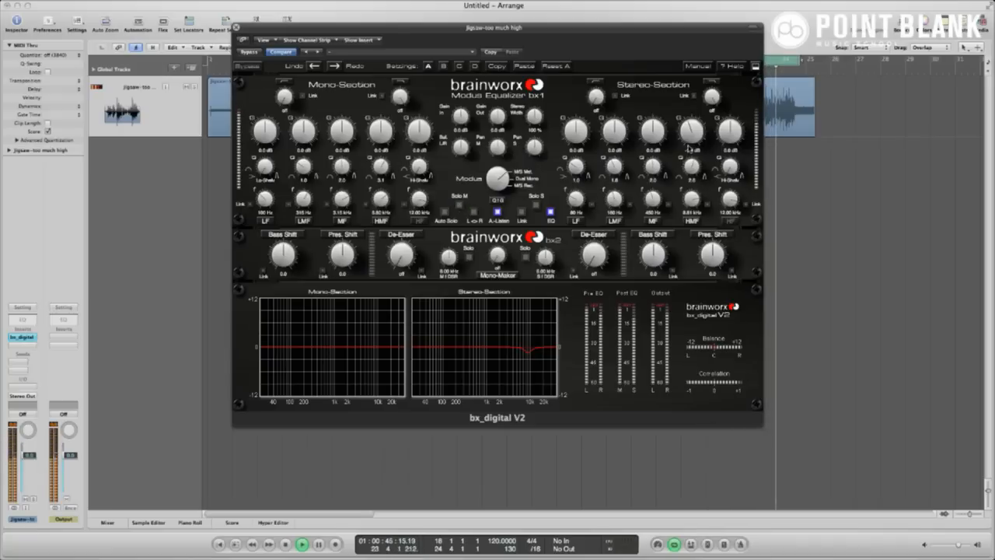
{"action": "left_click_drag", "start_coordinate": [691, 133], "coordinate": [692, 167]}
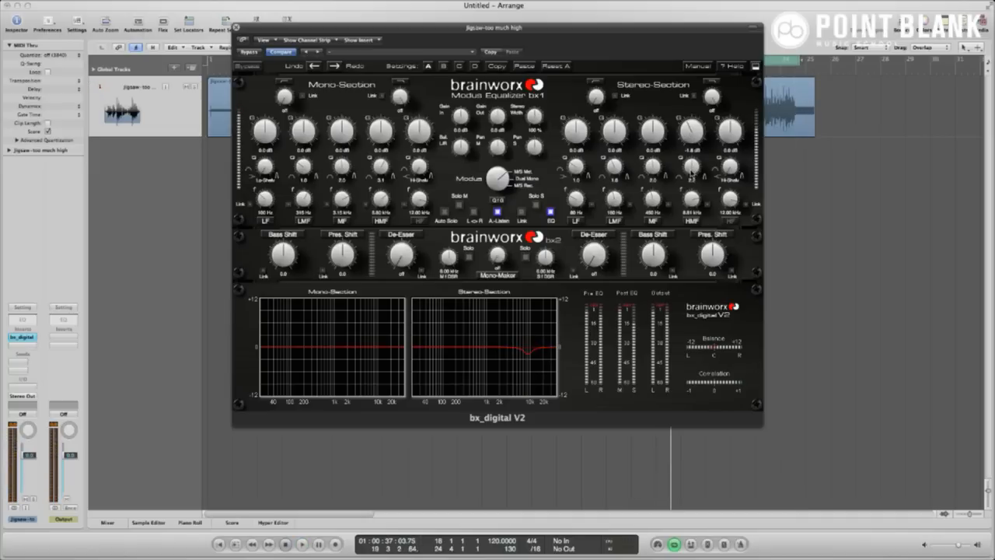
{"action": "key", "text": "space"}
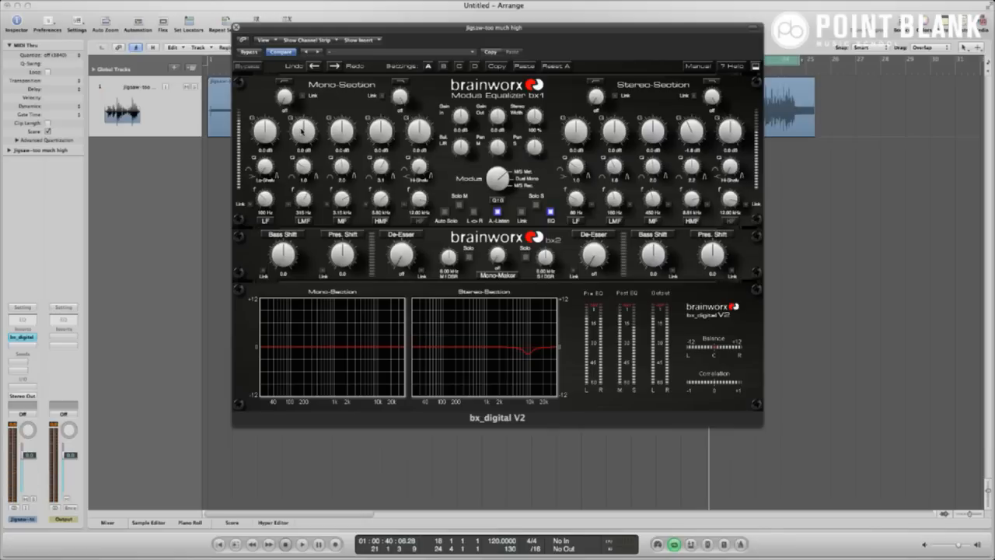
Solo the mid signal and shape the Mono-Section LF band into a wide, lower-frequency bell boosted by 1.1 dB
{"action": "key", "text": "space"}
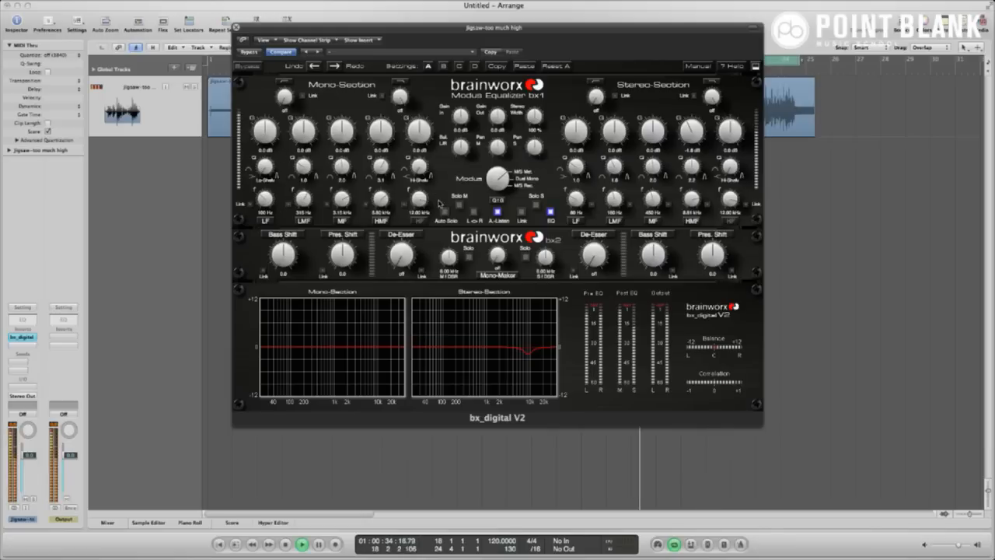
{"action": "left_click", "coordinate": [458, 205]}
{"action": "left_click_drag", "start_coordinate": [264, 131], "coordinate": [269, 102]}
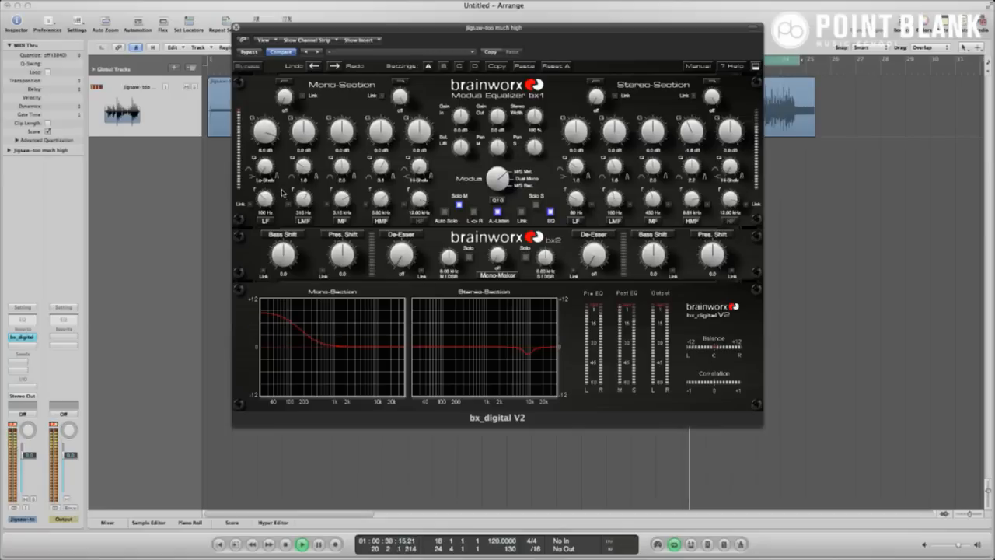
{"action": "left_click_drag", "start_coordinate": [264, 199], "coordinate": [265, 208]}
{"action": "left_click_drag", "start_coordinate": [265, 171], "coordinate": [267, 151]}
{"action": "left_click_drag", "start_coordinate": [268, 135], "coordinate": [262, 160]}
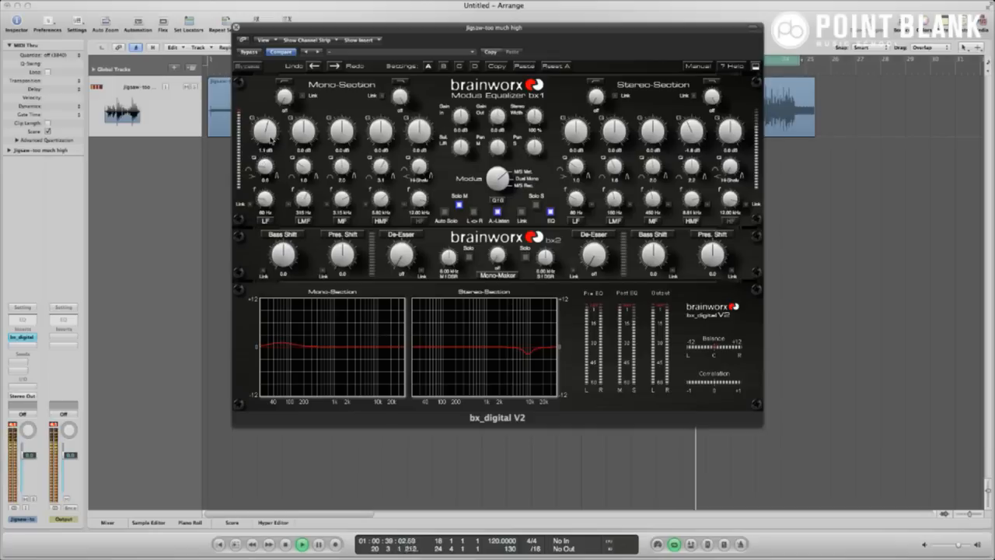
Play the loop to audition the linked 32 Hz low cut with the mid signal soloed
{"action": "key", "text": "space"}
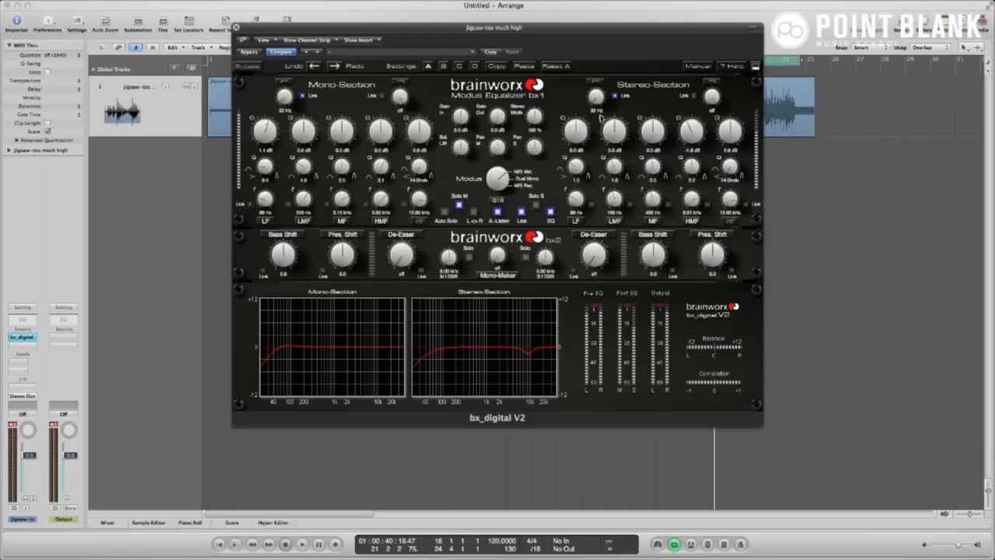
{"action": "key", "text": "space"}
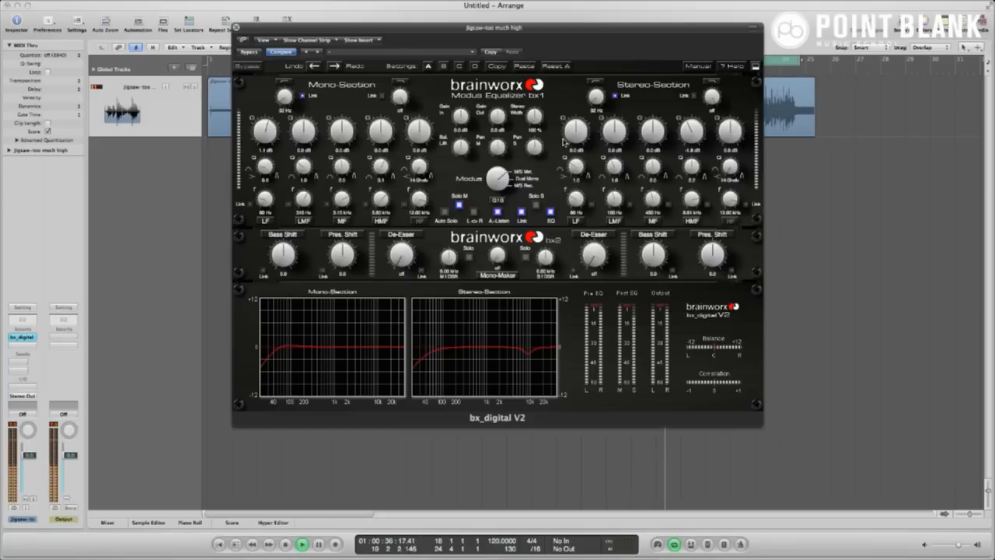
{"action": "key", "text": "space"}
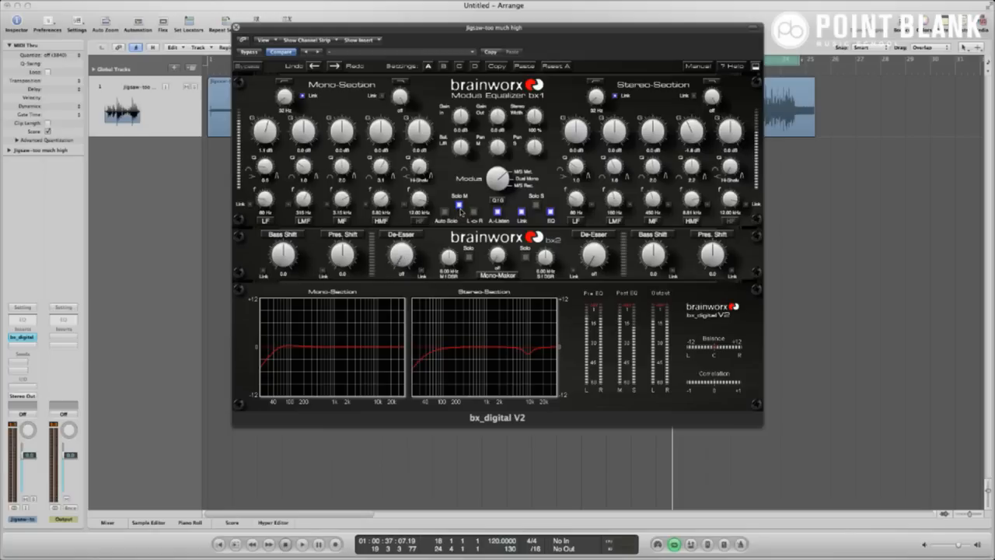
Set the Mono-Section De-Esser to -11.1 dB and sweep its frequency during playback with the de-esser band soloed
{"action": "key", "text": "space"}
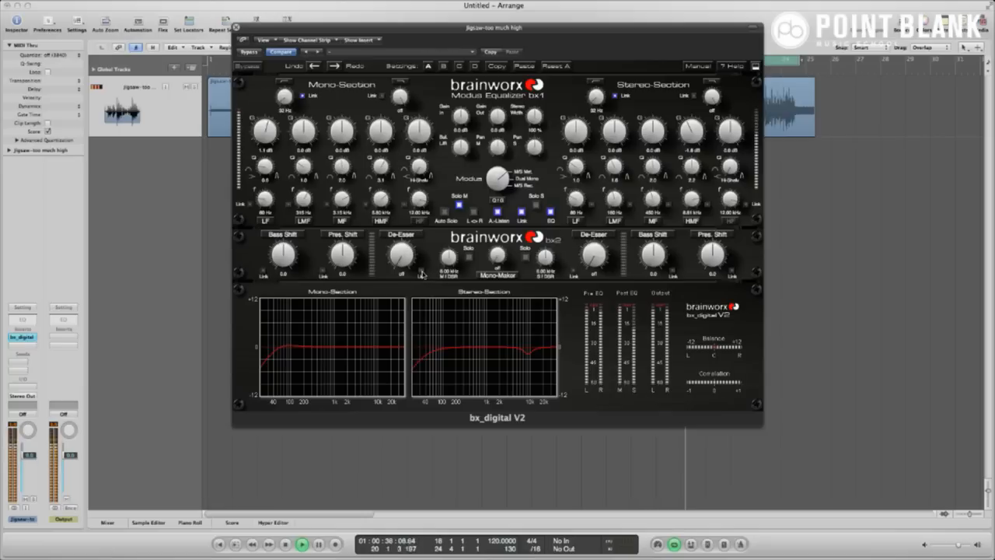
{"action": "mouse_move", "coordinate": [401, 262]}
{"action": "left_mouse_down"}
{"action": "mouse_move", "coordinate": [409, 217]}
{"action": "mouse_move", "coordinate": [400, 244]}
{"action": "left_mouse_up"}
{"action": "left_click", "coordinate": [469, 257]}
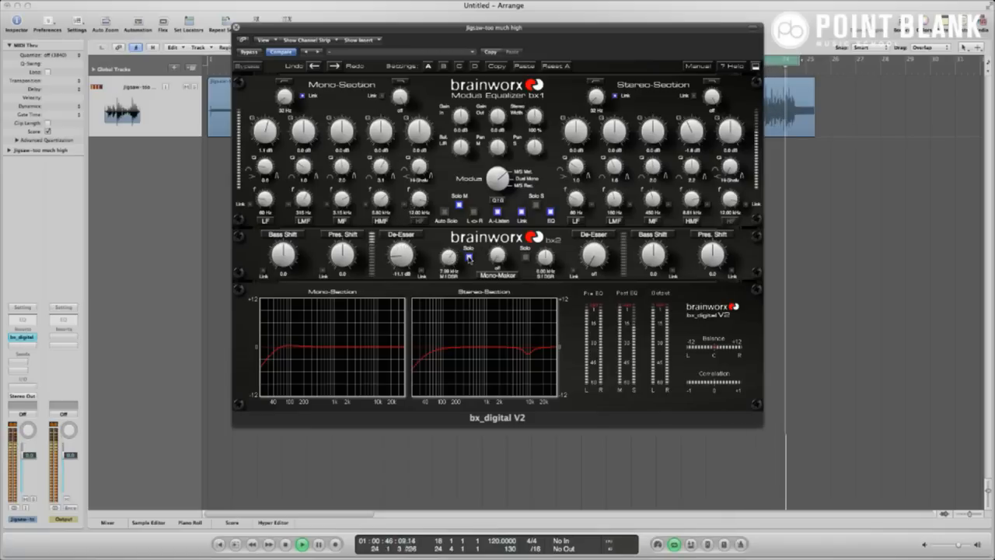
{"action": "left_click_drag", "start_coordinate": [449, 255], "coordinate": [448, 246]}
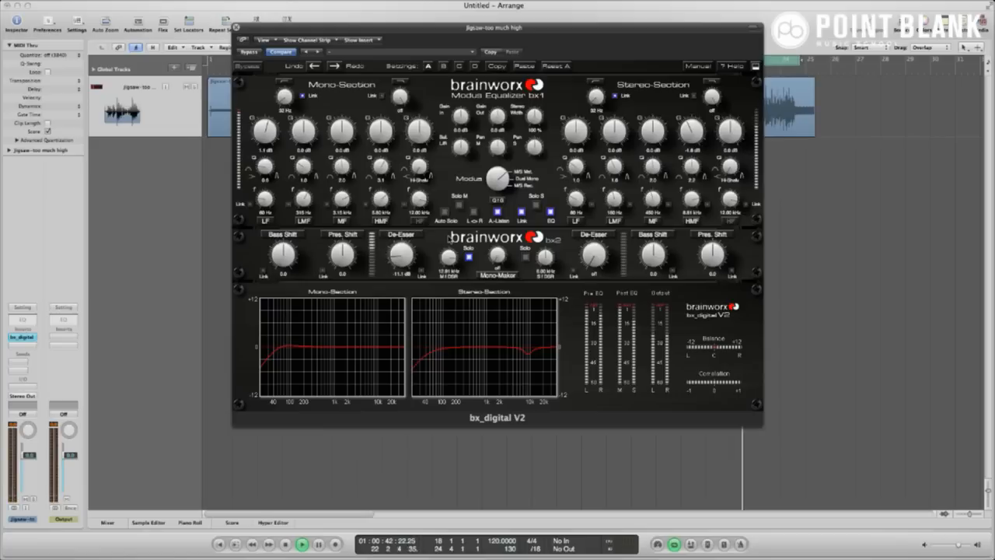
{"action": "left_click_drag", "start_coordinate": [449, 239], "coordinate": [450, 254]}
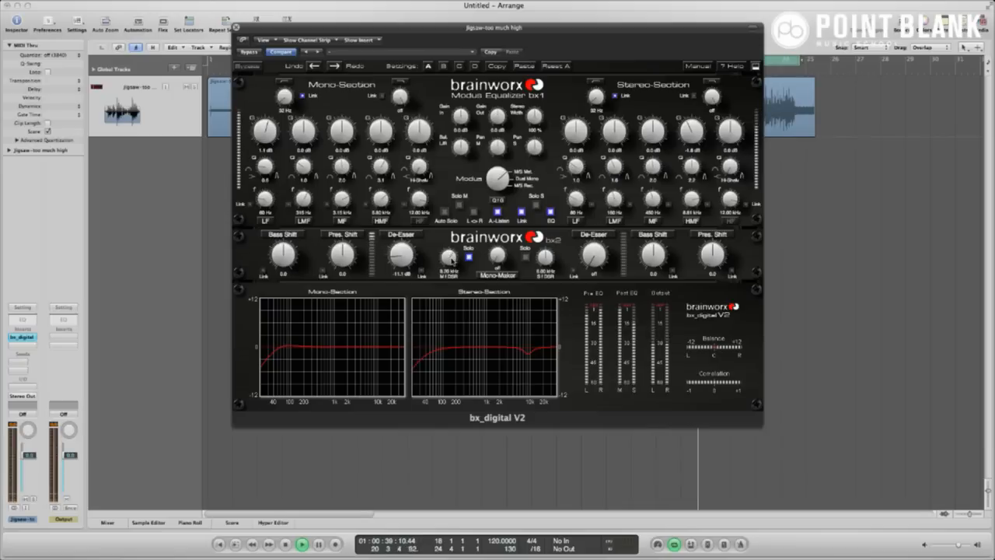
Turn off the de-esser band solo and ease the Mono-Section De-Esser to about -4.8 dB
{"action": "left_click", "coordinate": [468, 257]}
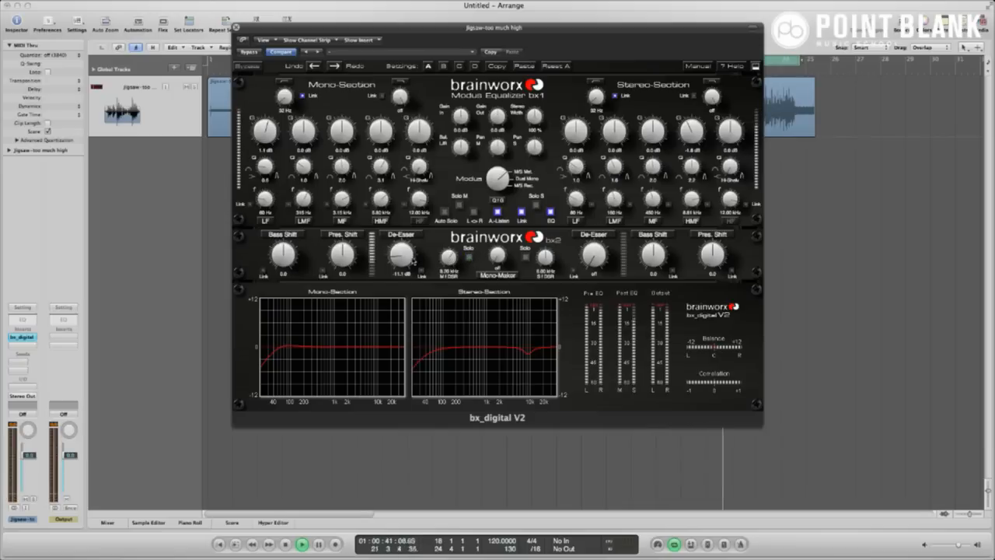
{"action": "left_click_drag", "start_coordinate": [401, 255], "coordinate": [403, 271]}
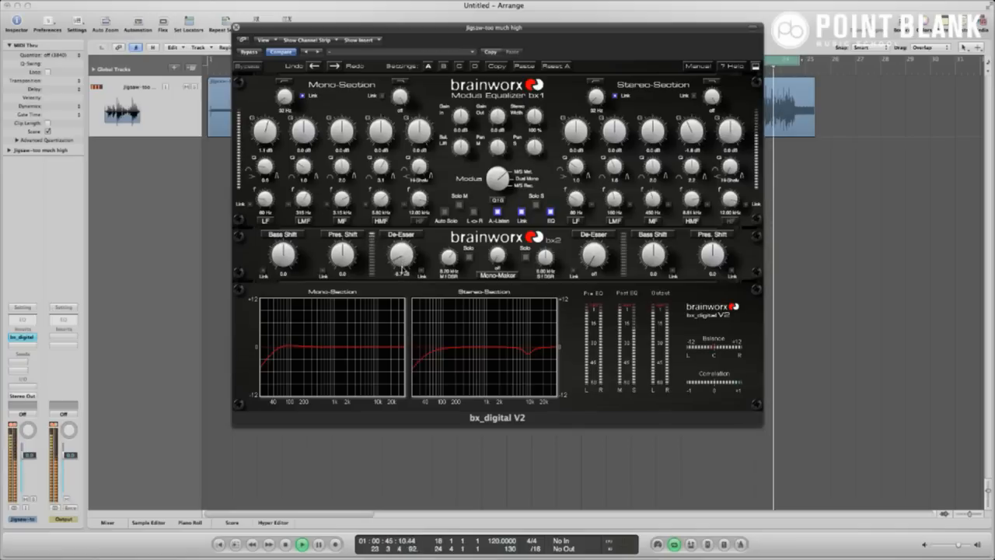
{"action": "left_click_drag", "start_coordinate": [402, 271], "coordinate": [401, 264]}
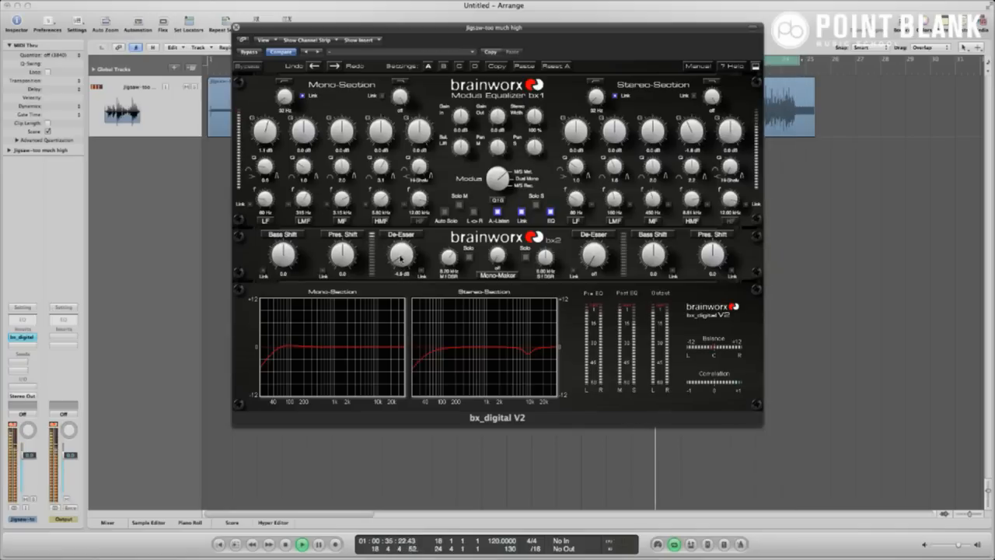
Link the De-Essers of both sections, tune their frequency with the band soloed, and set them to about -7.9 dB
{"action": "left_click", "coordinate": [575, 272]}
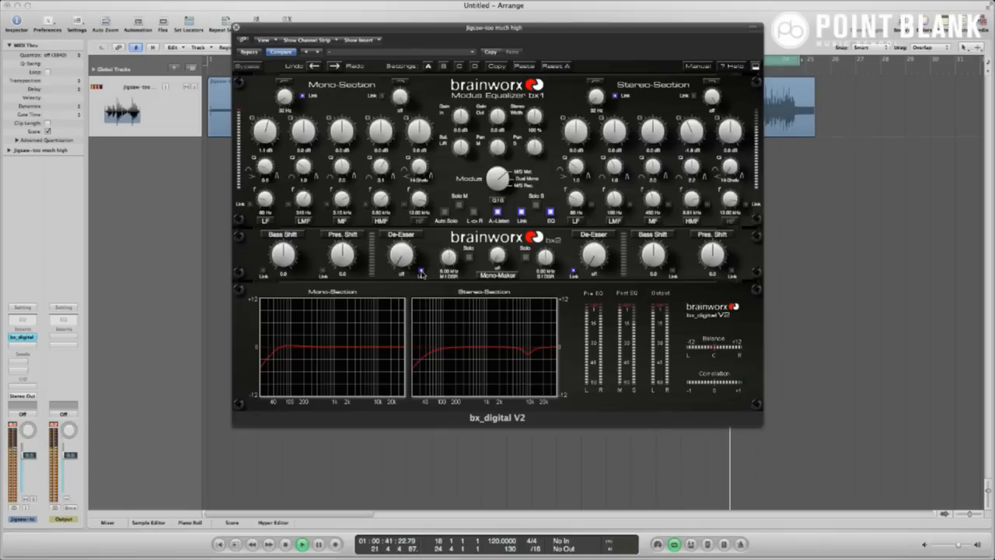
{"action": "left_click_drag", "start_coordinate": [403, 272], "coordinate": [399, 253]}
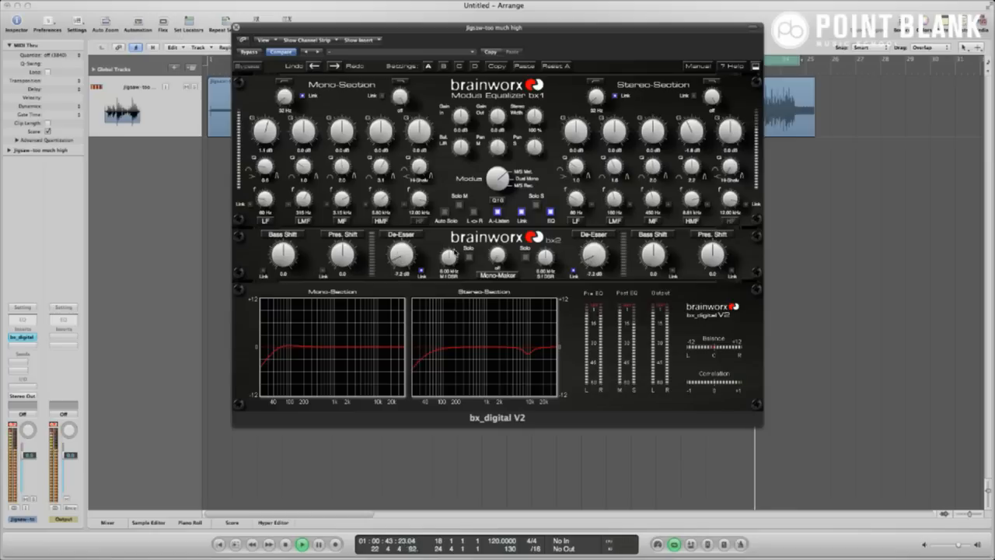
{"action": "left_click", "coordinate": [469, 255]}
{"action": "left_click_drag", "start_coordinate": [448, 256], "coordinate": [402, 254]}
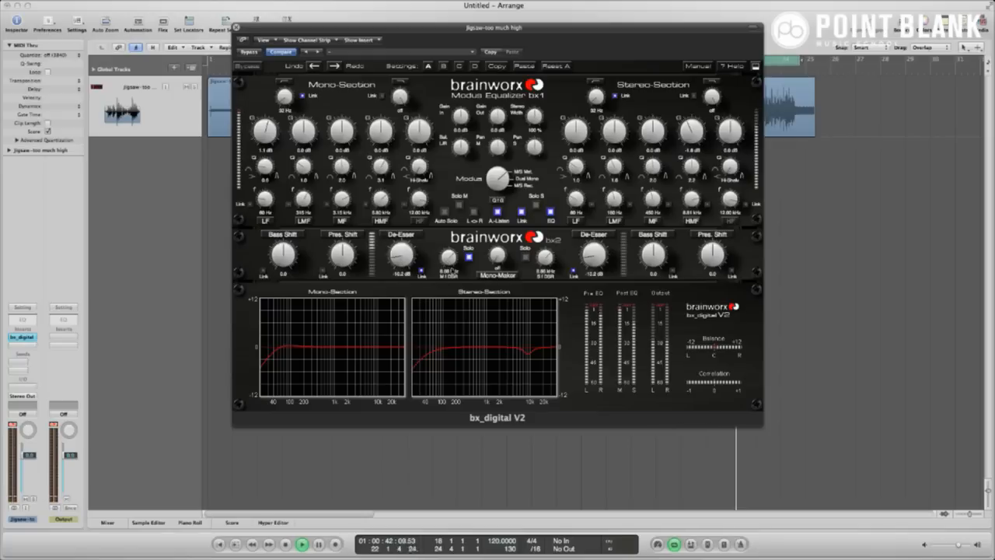
{"action": "left_click_drag", "start_coordinate": [401, 267], "coordinate": [398, 263]}
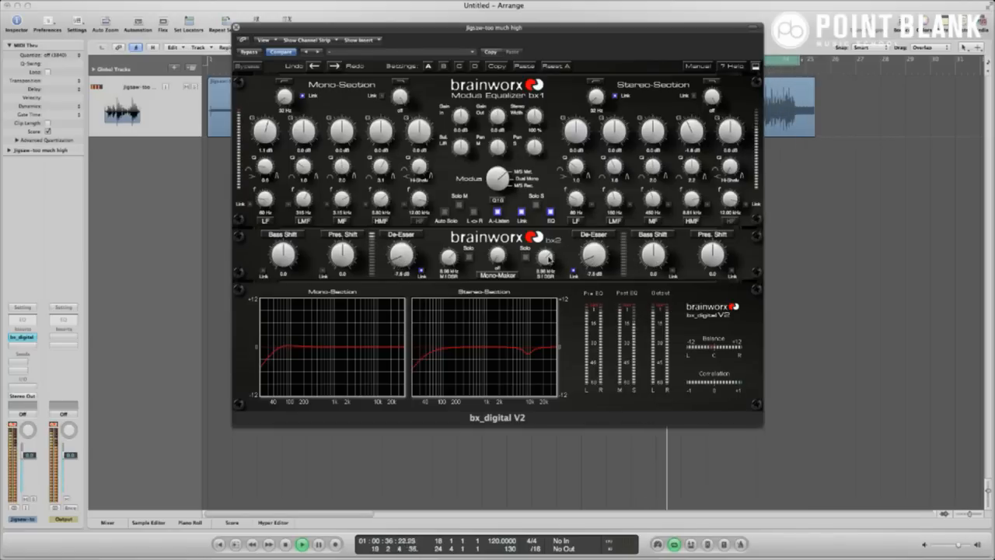
Audition the Stereo-Section de-esser band in solo and compare the sound with that De-Esser bypassed and active
{"action": "left_click", "coordinate": [526, 258]}
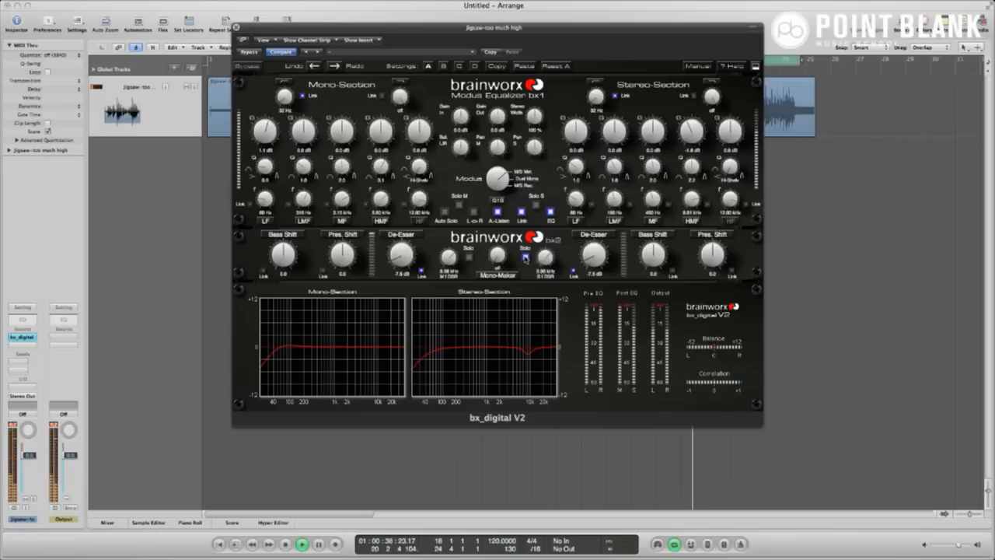
{"action": "left_click", "coordinate": [595, 234]}
{"action": "left_click", "coordinate": [595, 235]}
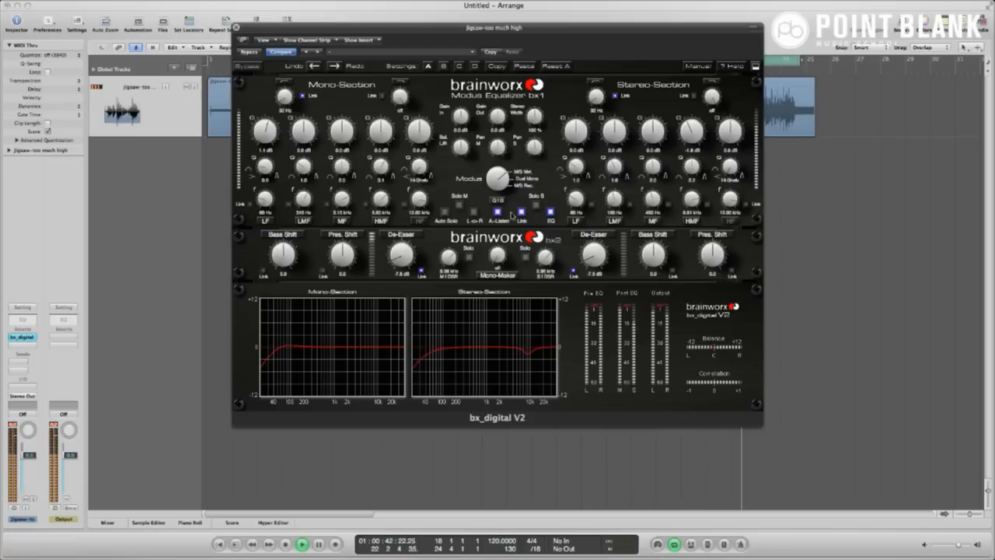
{"action": "left_click", "coordinate": [522, 217]}
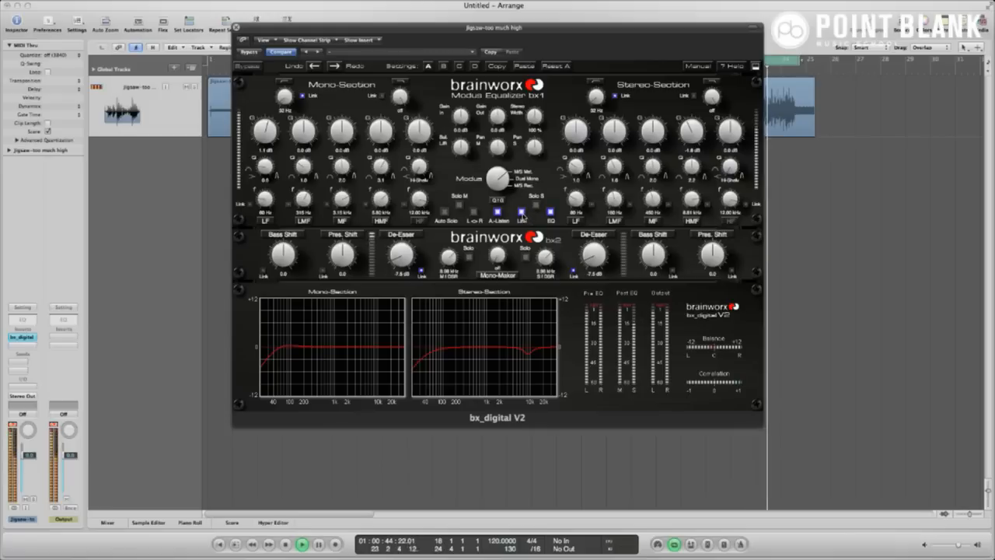
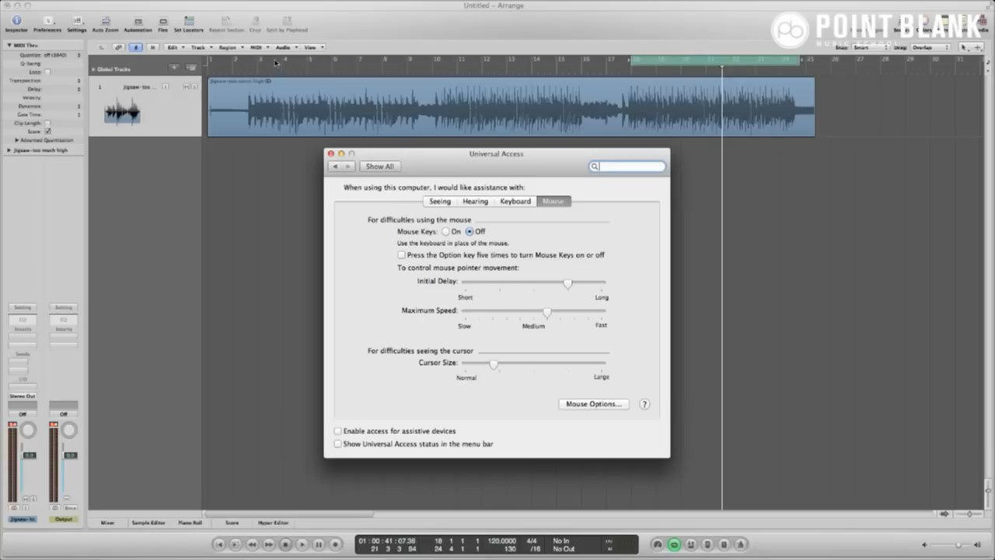
Close the Universal Access preferences and select the Jigsaw audio region in the arrangement
{"action": "left_click", "coordinate": [330, 154]}
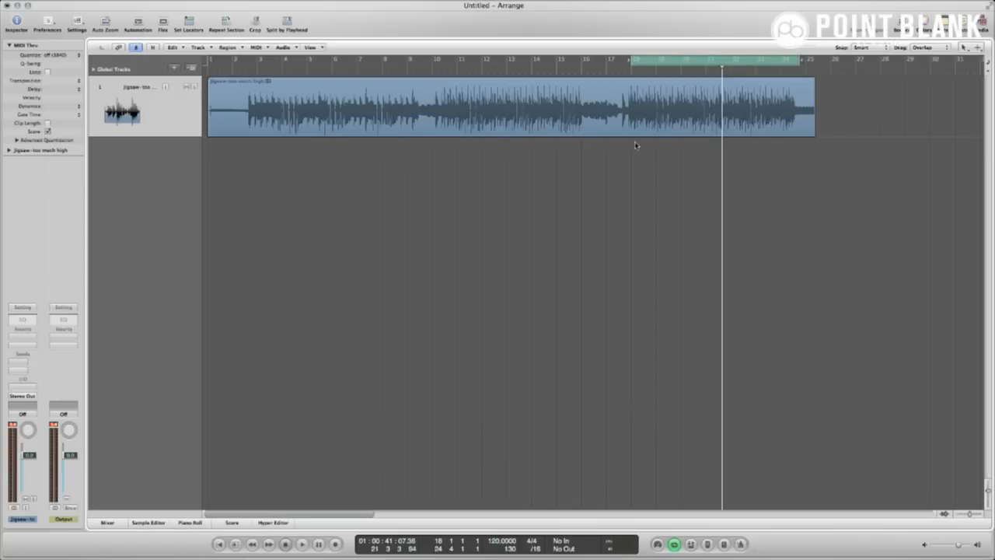
{"action": "left_click", "coordinate": [426, 117]}
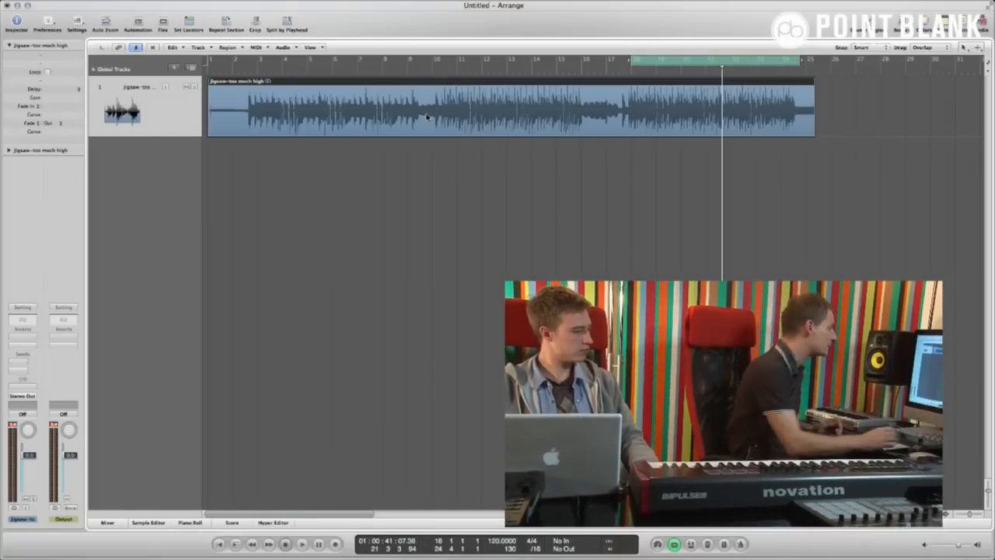
Insert the stereo Voxengo MSED plug-in on the Jigsaw channel and move its window into the empty arrange area
{"action": "left_click", "coordinate": [17, 339]}
{"action": "mouse_move", "coordinate": [35, 457]}
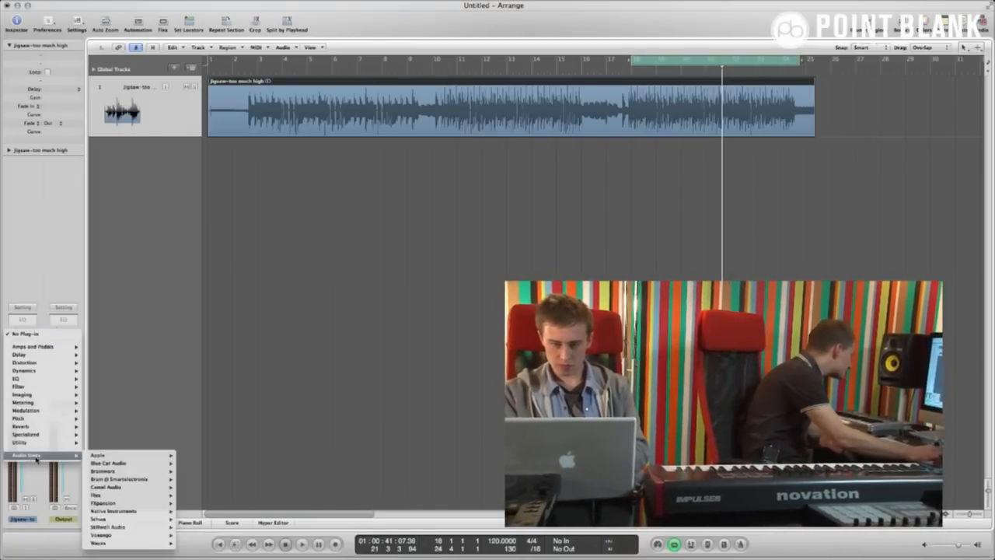
{"action": "mouse_move", "coordinate": [122, 535]}
{"action": "mouse_move", "coordinate": [192, 537]}
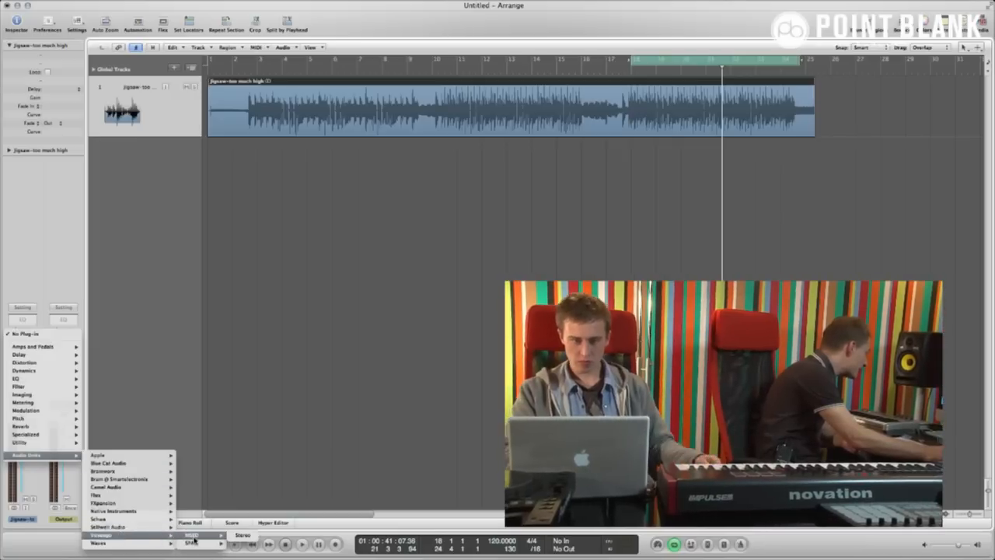
{"action": "left_click", "coordinate": [242, 535]}
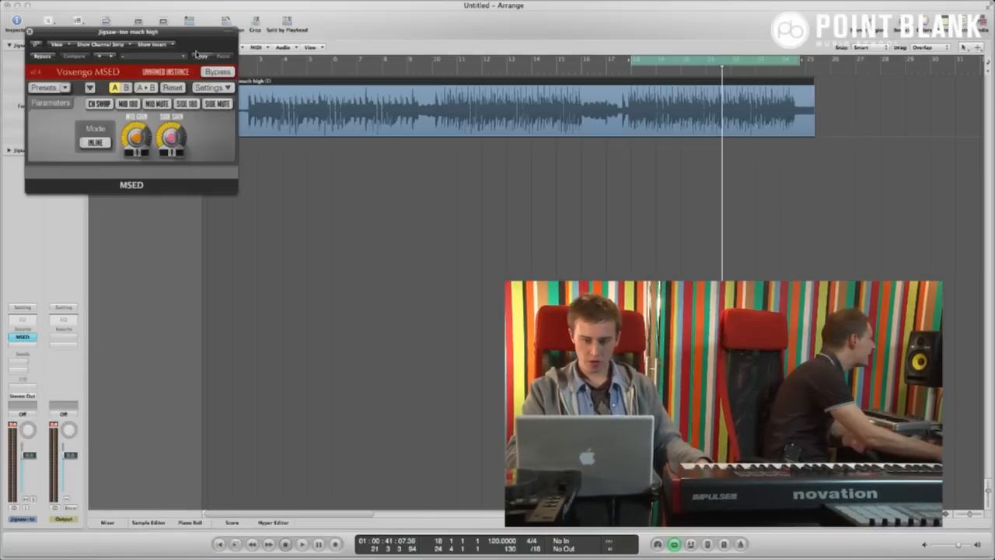
{"action": "left_click_drag", "start_coordinate": [193, 32], "coordinate": [537, 239]}
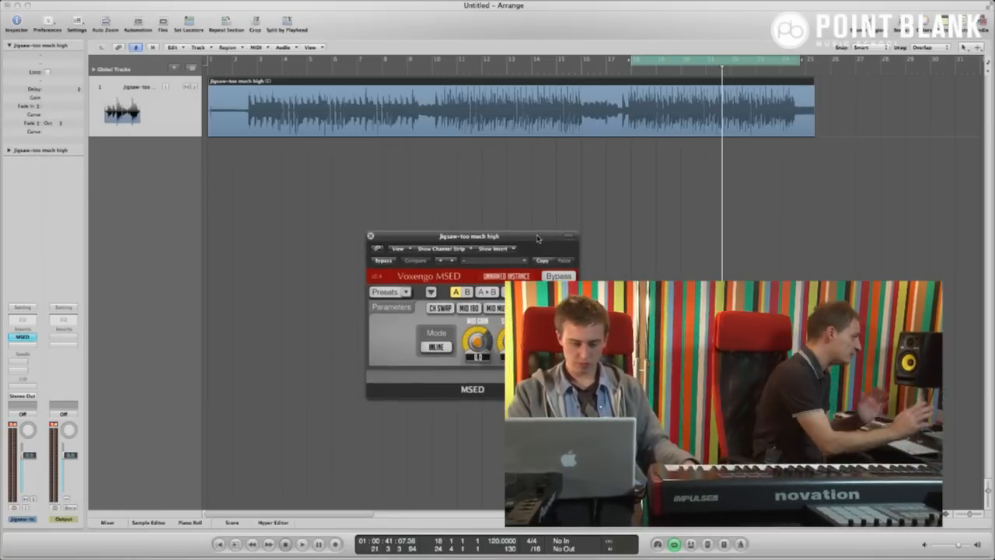
Review the MSED mode options, keep INLINE, and place the plug-in window just below the audio region
{"action": "left_click", "coordinate": [438, 348]}
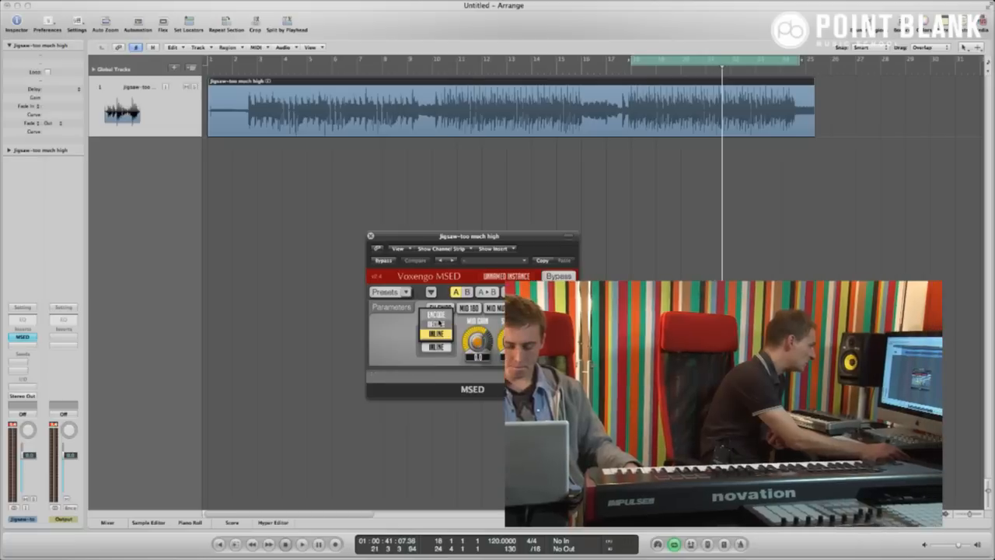
{"action": "left_click", "coordinate": [436, 333]}
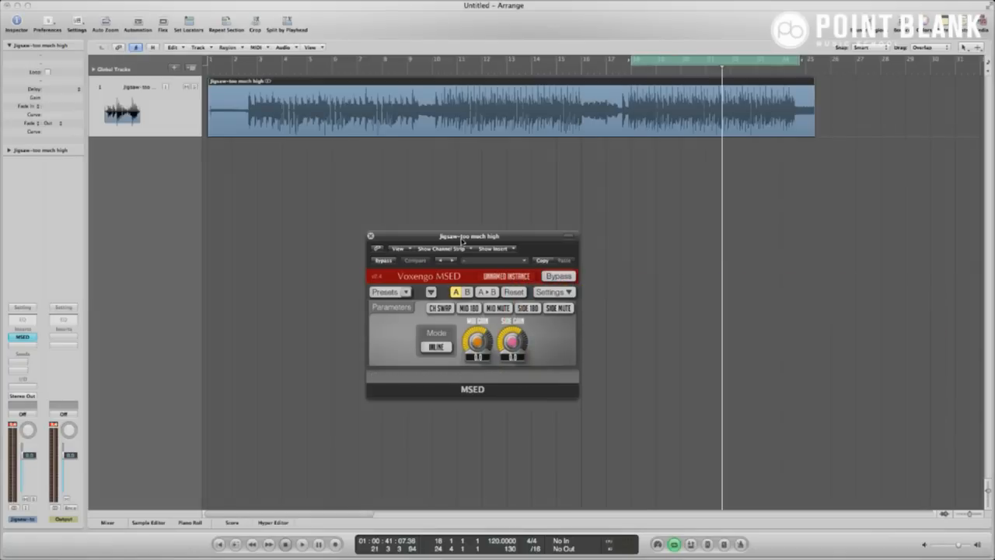
{"action": "left_click_drag", "start_coordinate": [462, 238], "coordinate": [310, 147]}
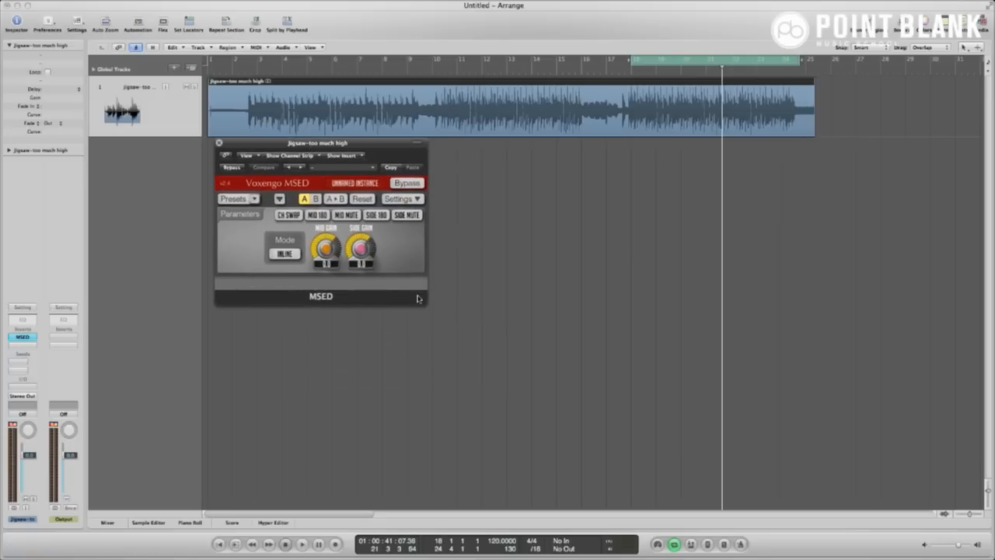
{"action": "mouse_move", "coordinate": [421, 302]}
{"action": "left_mouse_down"}
{"action": "mouse_move", "coordinate": [434, 305]}
{"action": "mouse_move", "coordinate": [416, 318]}
{"action": "left_mouse_up"}
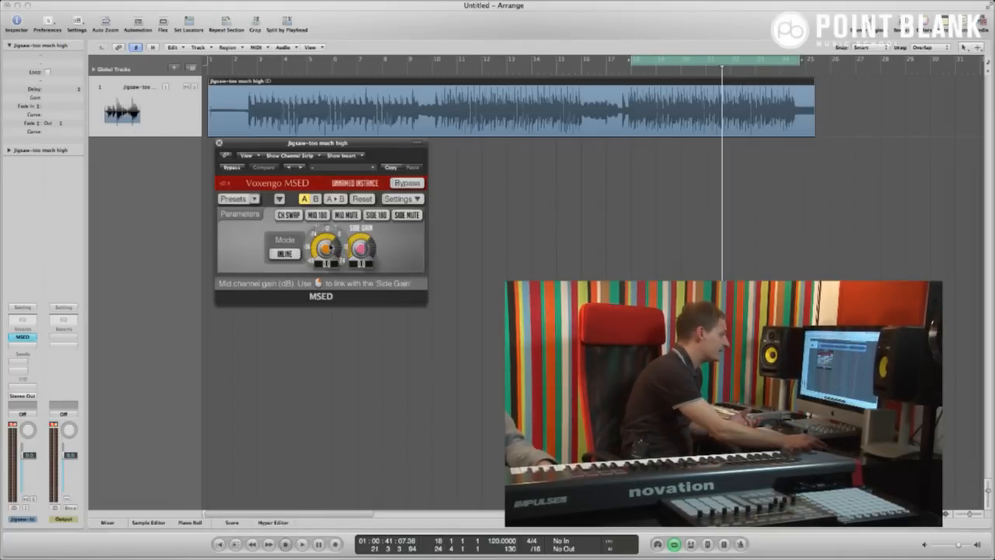
Lower the MSED mid gain and side gain by nearly equal amounts
{"action": "left_click_drag", "start_coordinate": [332, 247], "coordinate": [360, 238]}
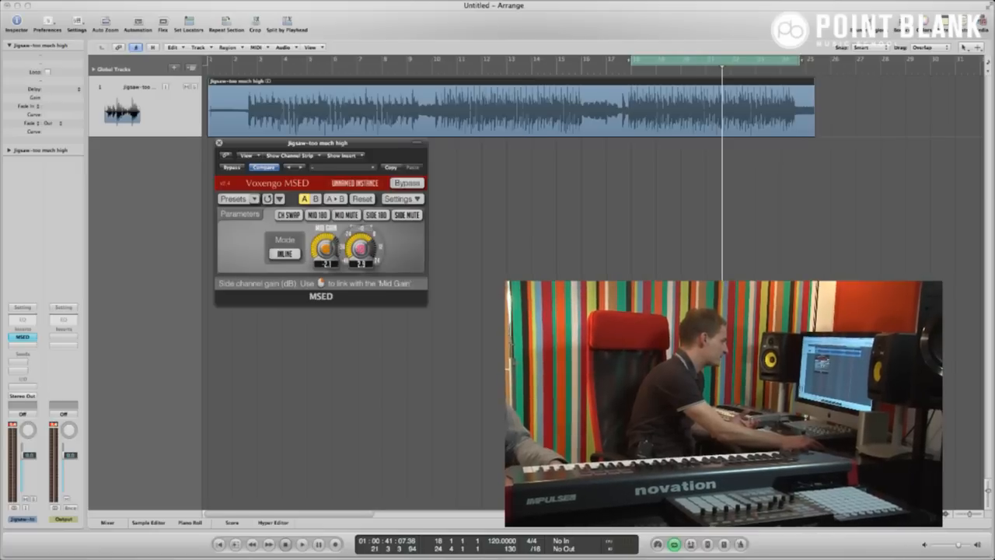
{"action": "left_click_drag", "start_coordinate": [337, 250], "coordinate": [338, 252]}
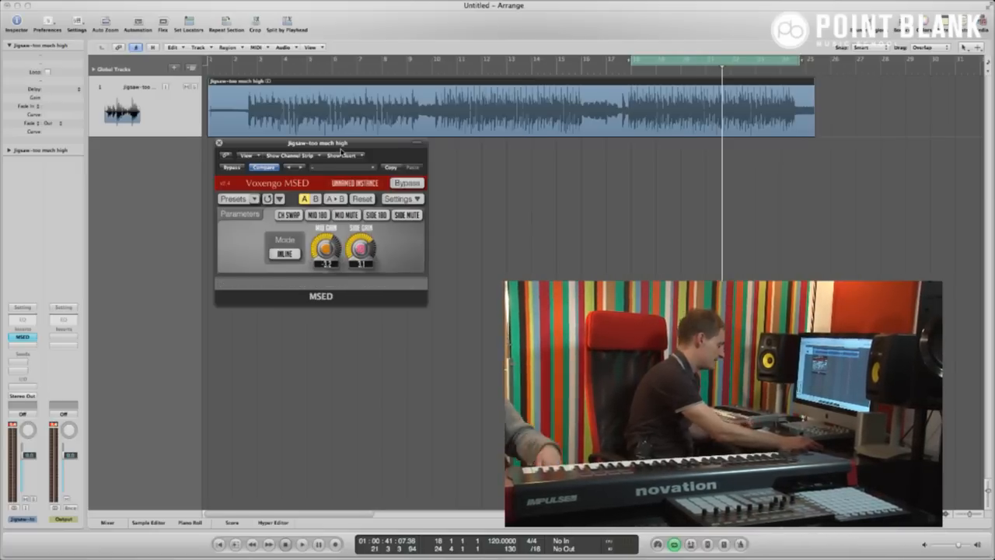
{"action": "left_click_drag", "start_coordinate": [343, 145], "coordinate": [364, 150]}
Play the looped section and compare the sound with MSED bypassed and active
{"action": "key", "text": "space"}
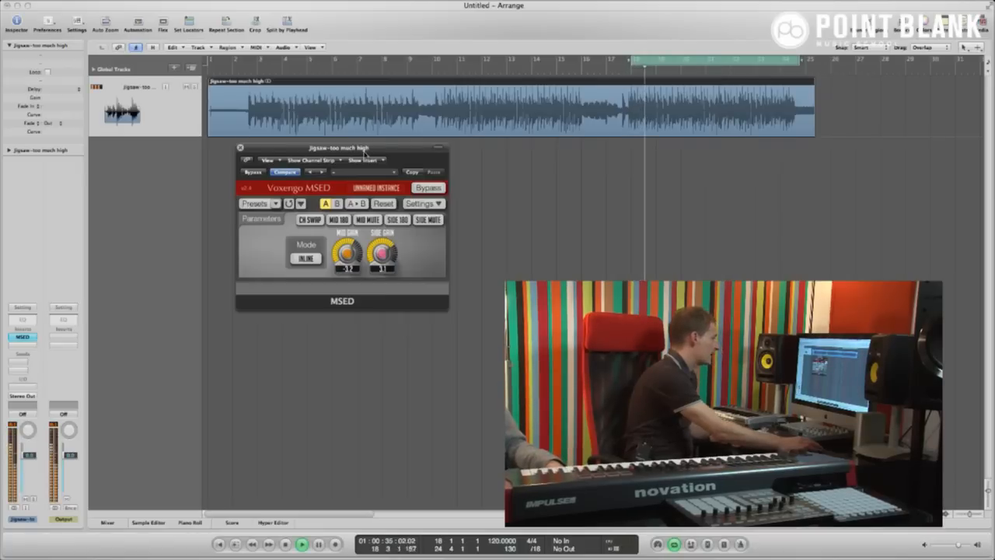
{"action": "left_click", "coordinate": [259, 174]}
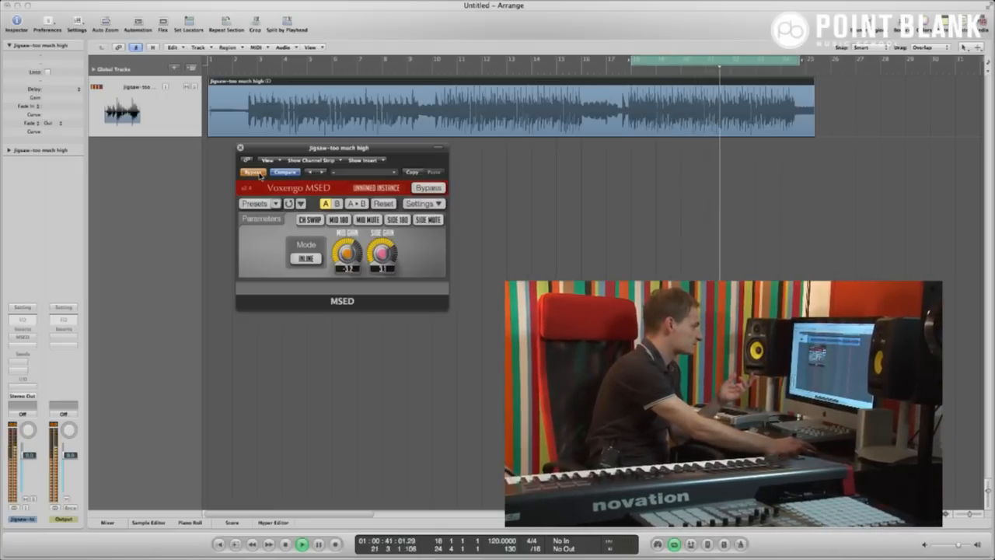
{"action": "left_click", "coordinate": [260, 174]}
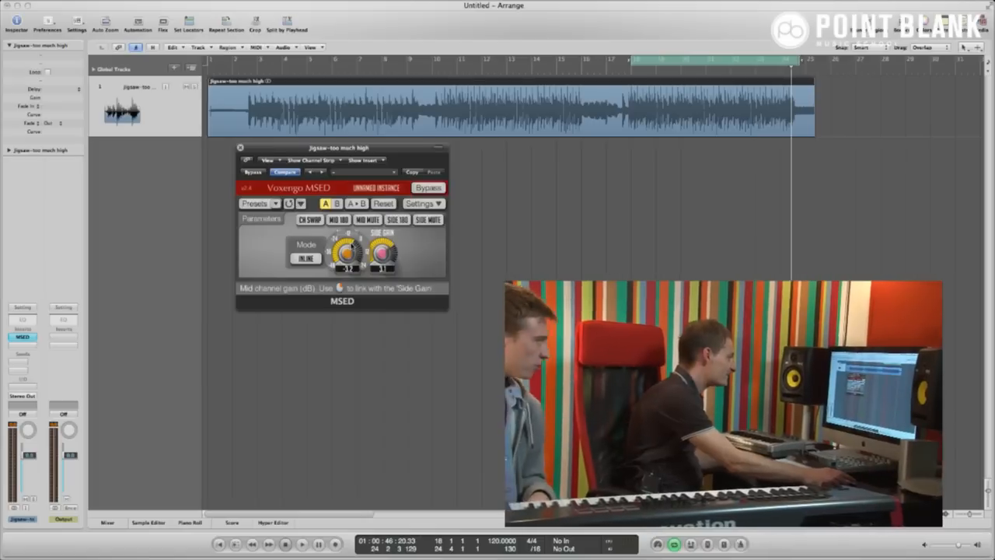
Reset the MSED mid gain and side gain to their default values
{"action": "double_click", "coordinate": [349, 252]}
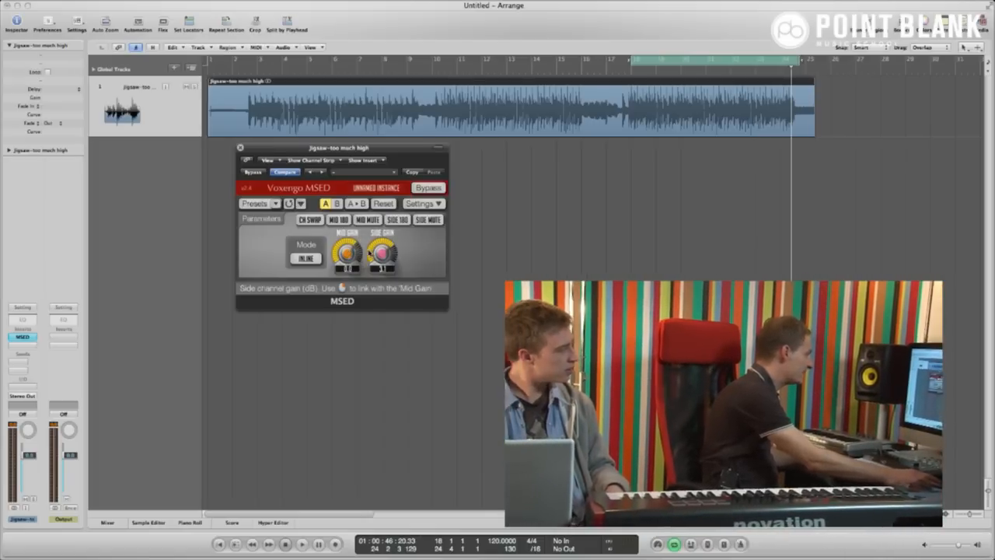
{"action": "double_click", "coordinate": [382, 251]}
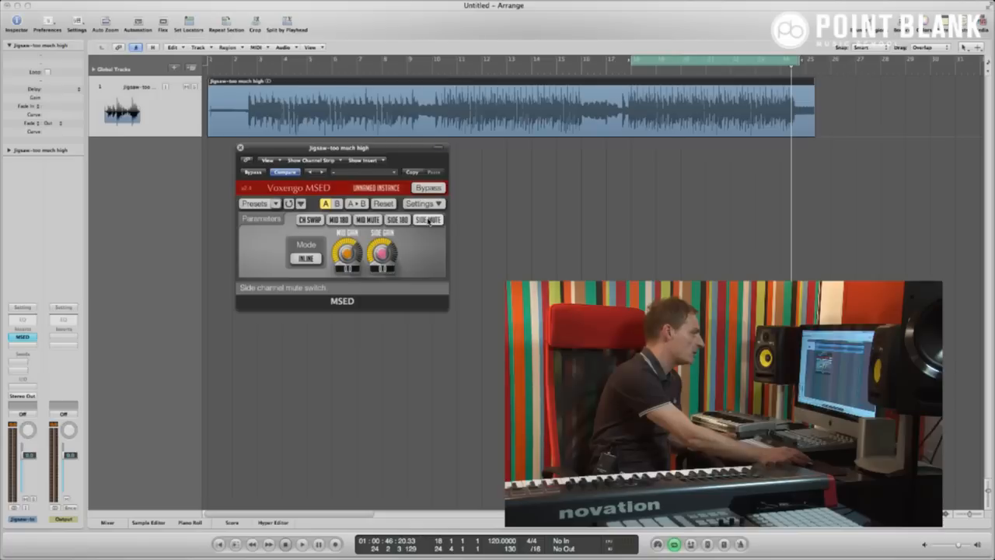
Audition only the side signal by muting MSED's mid channel during playback, and unmute it after stopping
{"action": "left_click", "coordinate": [369, 220]}
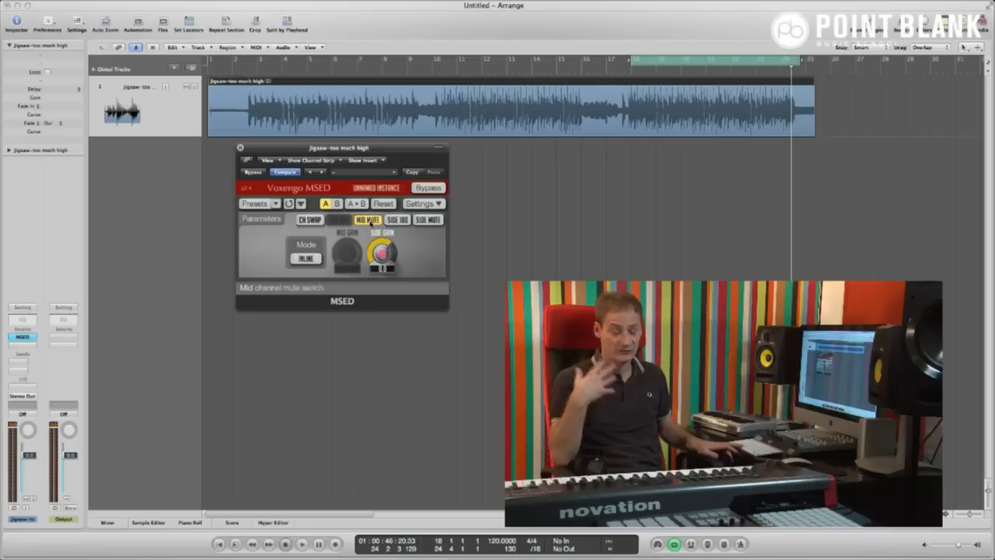
{"action": "key", "text": "space"}
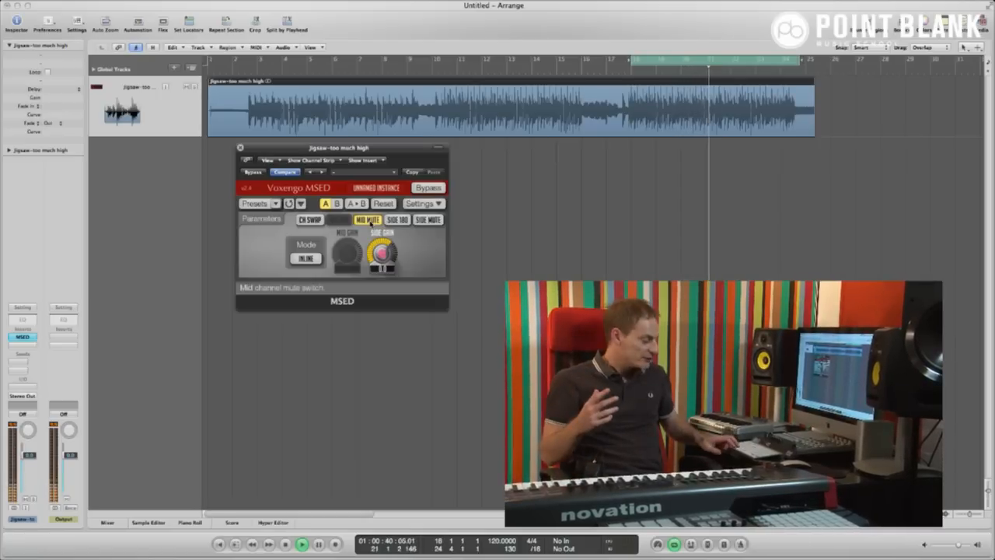
{"action": "key", "text": "space"}
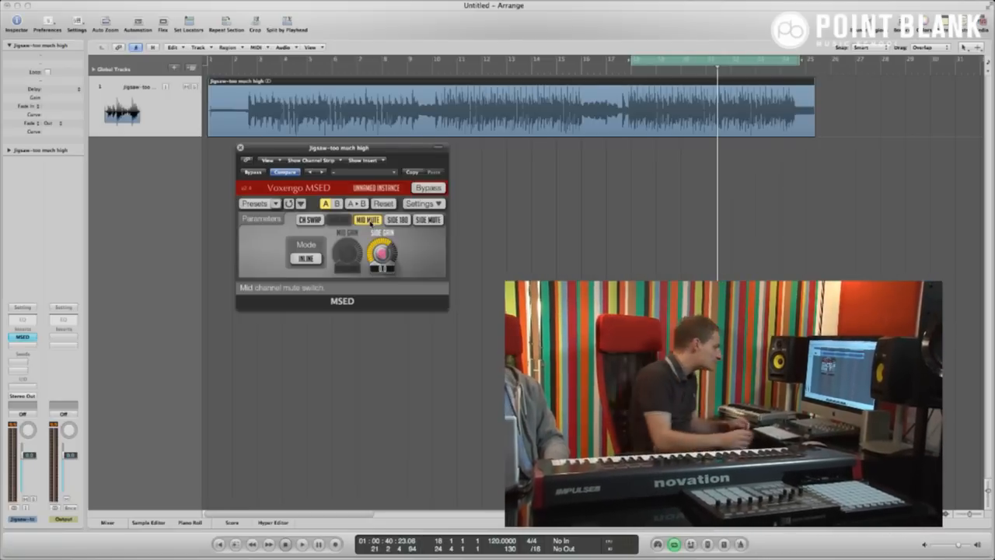
{"action": "left_click", "coordinate": [368, 220]}
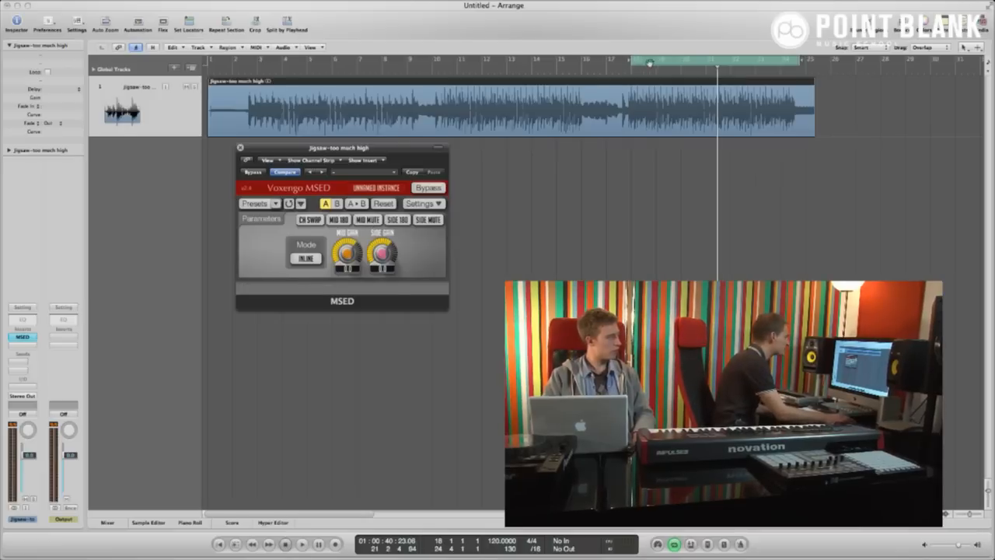
Move the cycle region to start at bar 10 and close the MSED window
{"action": "left_click_drag", "start_coordinate": [650, 62], "coordinate": [449, 61]}
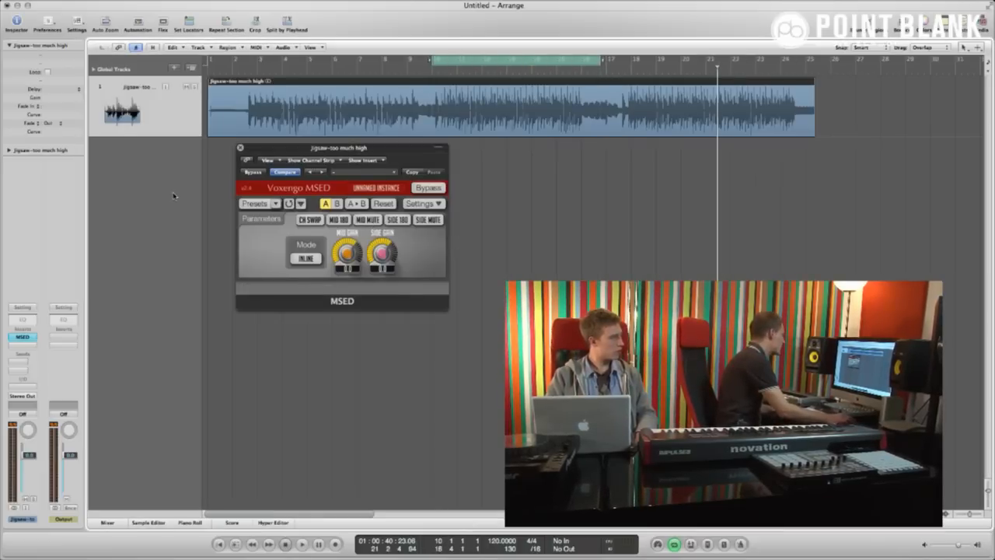
{"action": "left_click", "coordinate": [240, 148]}
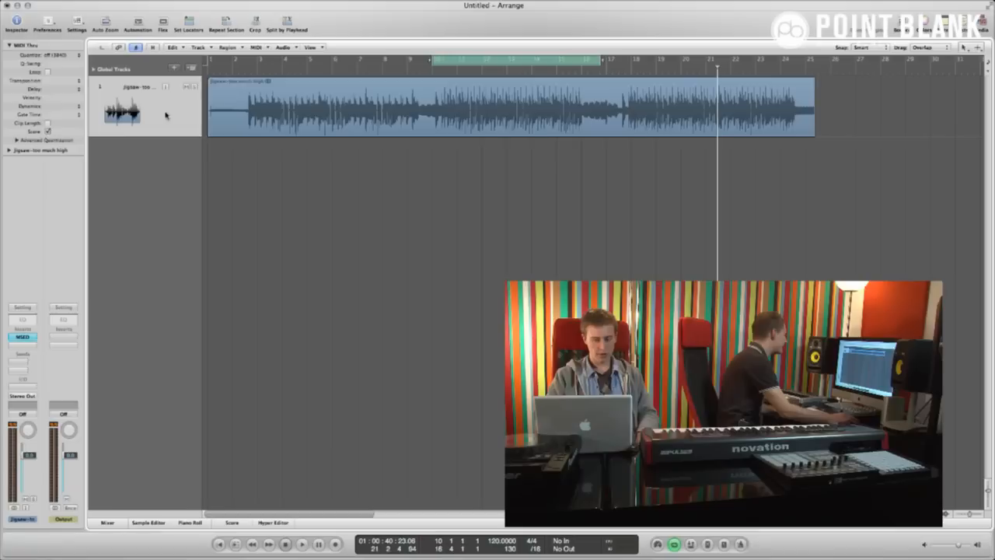
Create one new stereo audio track with output 1-2 and hide the Library
{"action": "left_click", "coordinate": [206, 49]}
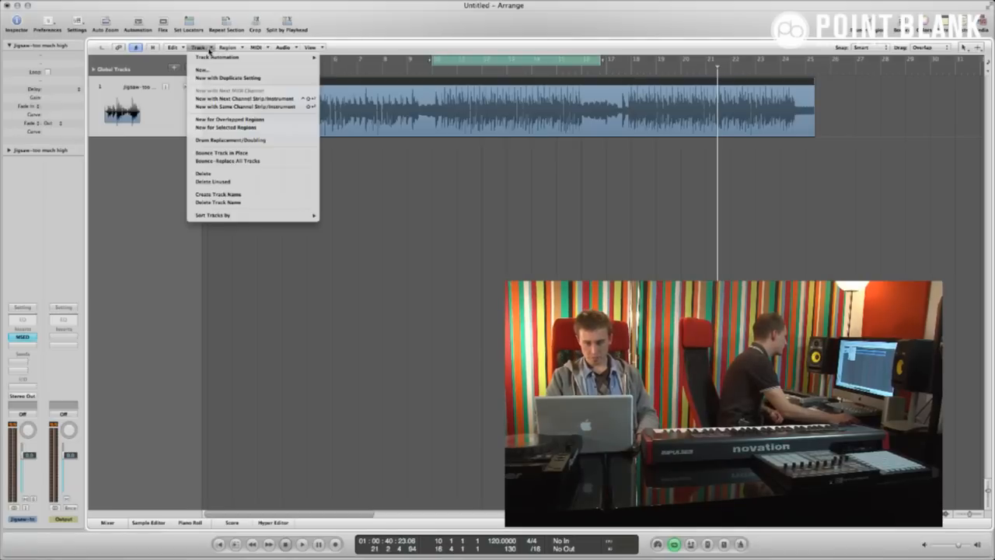
{"action": "left_click", "coordinate": [206, 70]}
{"action": "left_click", "coordinate": [451, 82]}
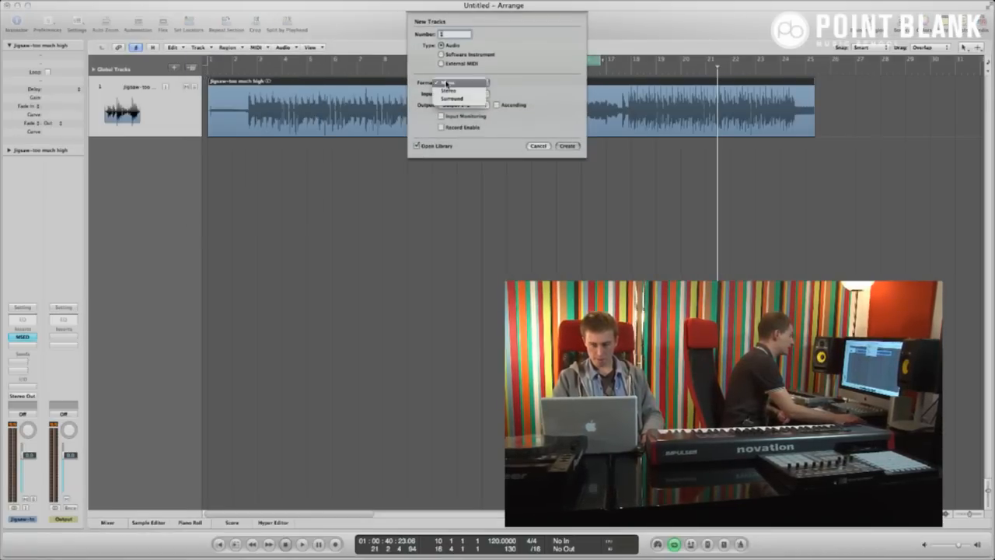
{"action": "left_click", "coordinate": [445, 91]}
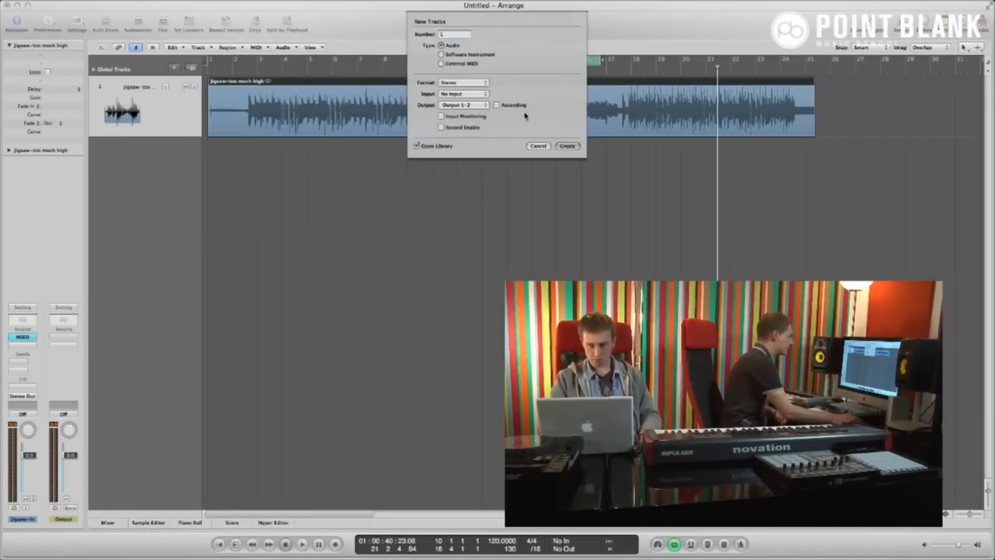
{"action": "left_click", "coordinate": [568, 146]}
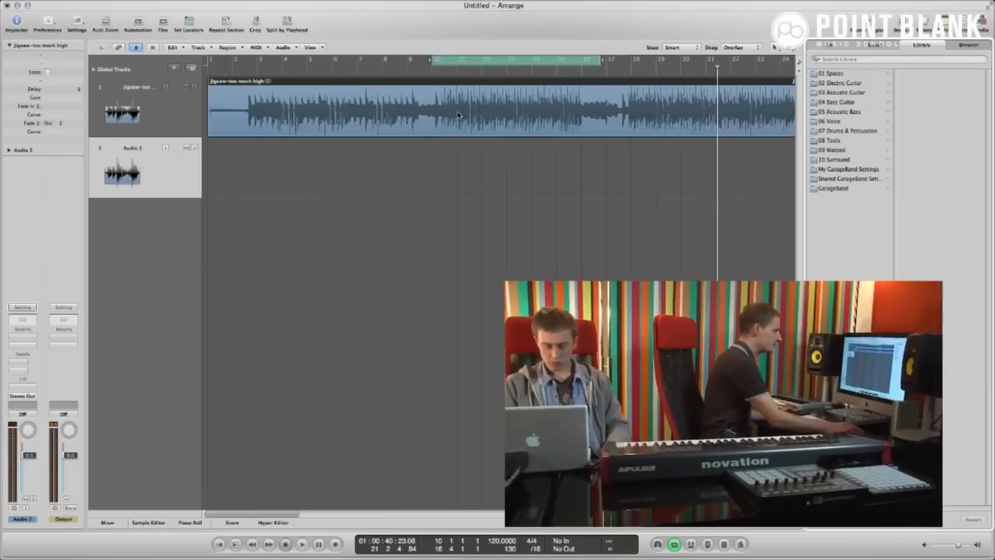
{"action": "key", "text": "y"}
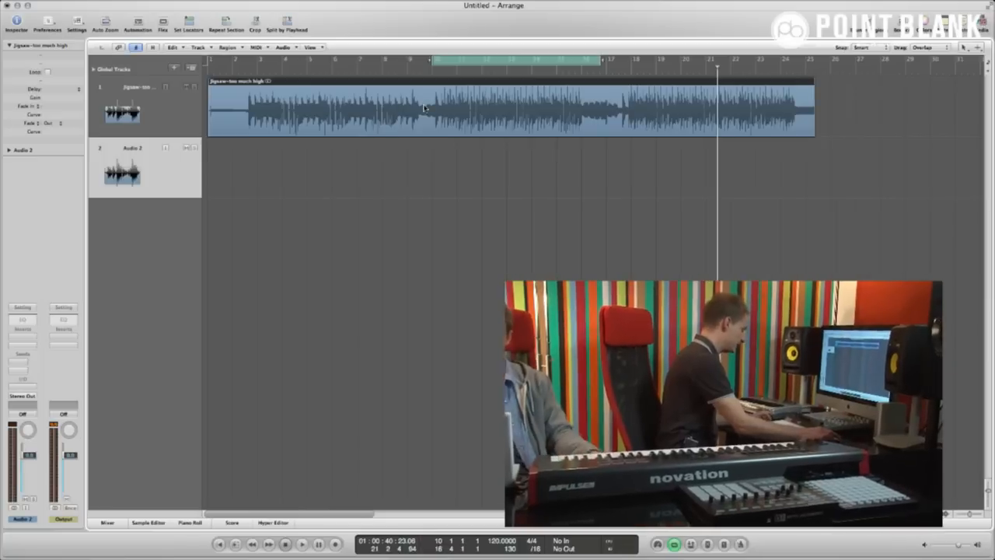
Copy the Jigsaw region onto the Audio 2 track at the same timeline position
{"action": "left_click_drag", "start_coordinate": [423, 107], "coordinate": [420, 160]}
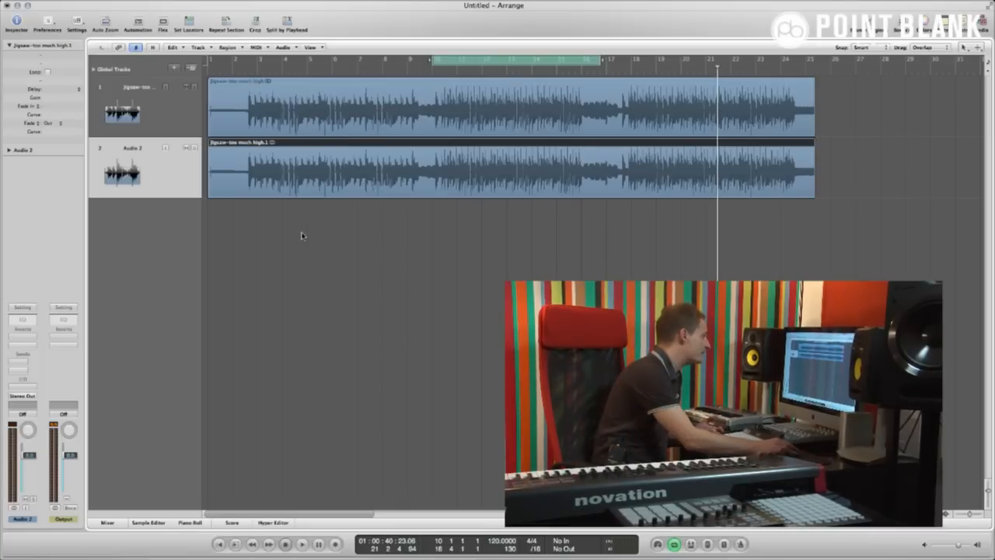
{"action": "left_click_drag", "start_coordinate": [296, 178], "coordinate": [305, 160]}
{"action": "left_click", "coordinate": [312, 117]}
{"action": "left_click_drag", "start_coordinate": [317, 94], "coordinate": [317, 95]}
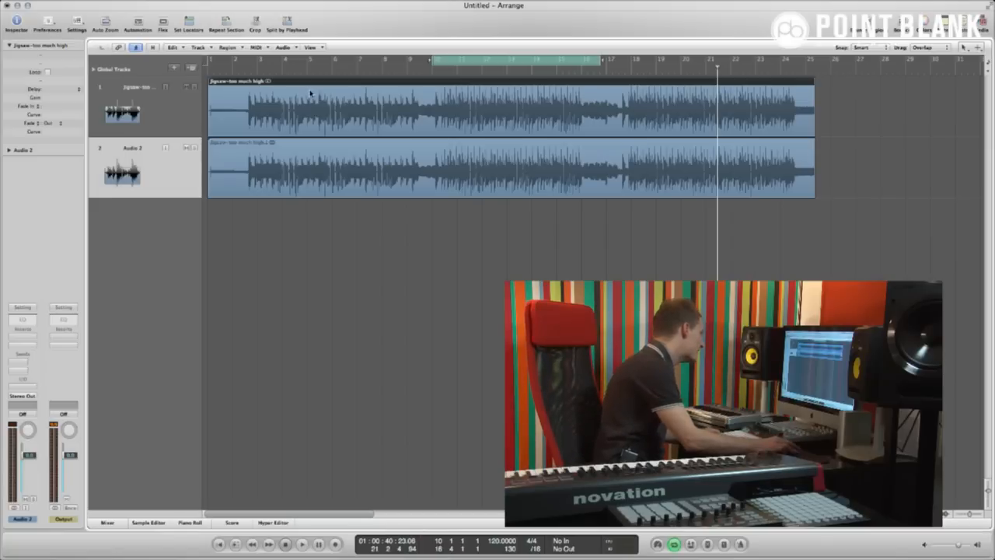
Show the Mixer and copy the MSED insert from the Jigsaw channel to the Audio 2 channel
{"action": "left_click", "coordinate": [148, 121]}
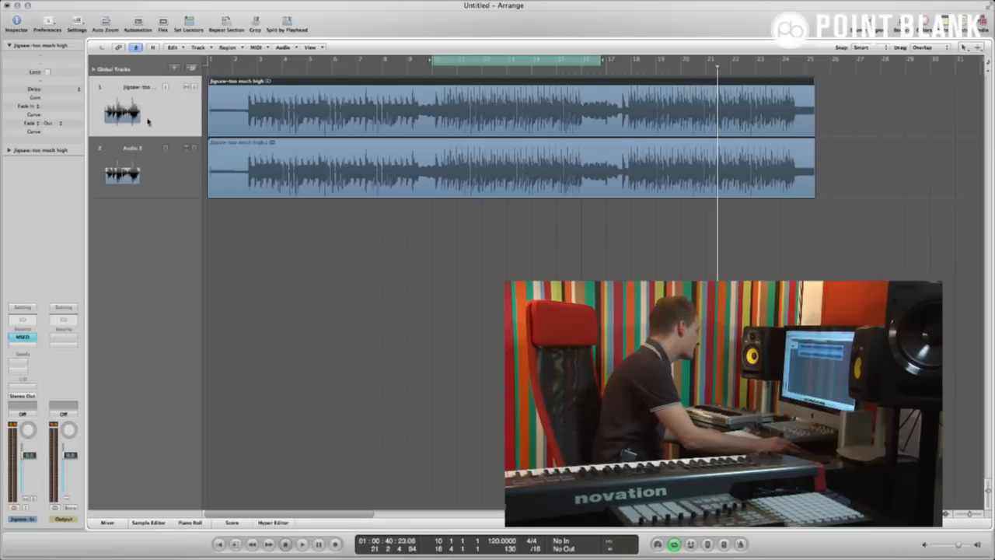
{"action": "left_click", "coordinate": [144, 179]}
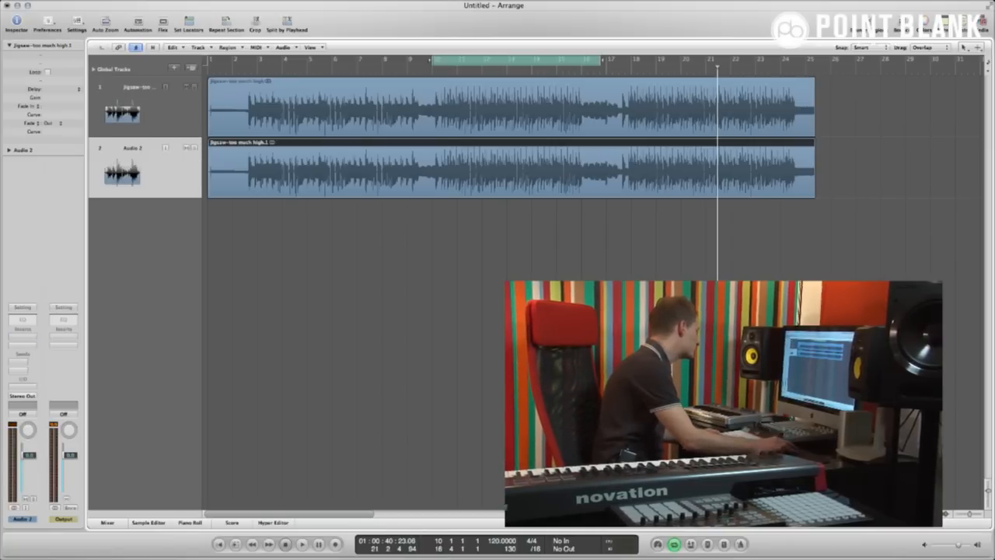
{"action": "left_click", "coordinate": [106, 523]}
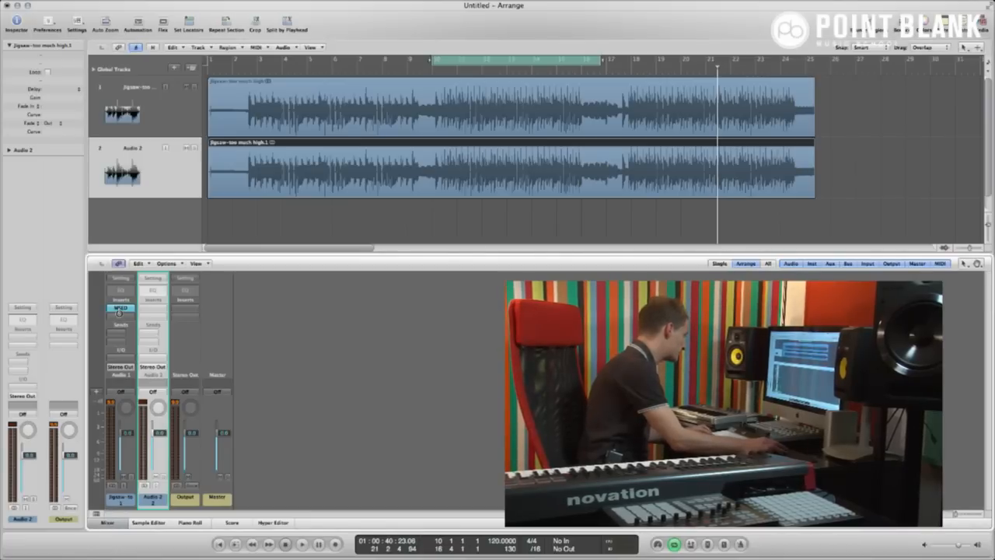
{"action": "left_click_drag", "start_coordinate": [119, 308], "coordinate": [152, 308]}
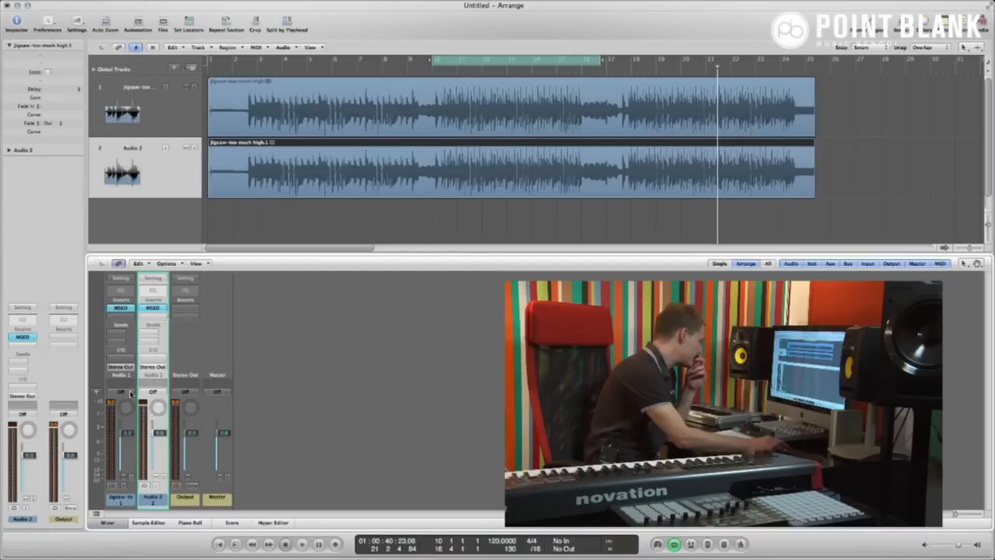
Route the Jigsaw channel's output to Bus 1 in the Mixer and play the cycle region
{"action": "left_click", "coordinate": [121, 391]}
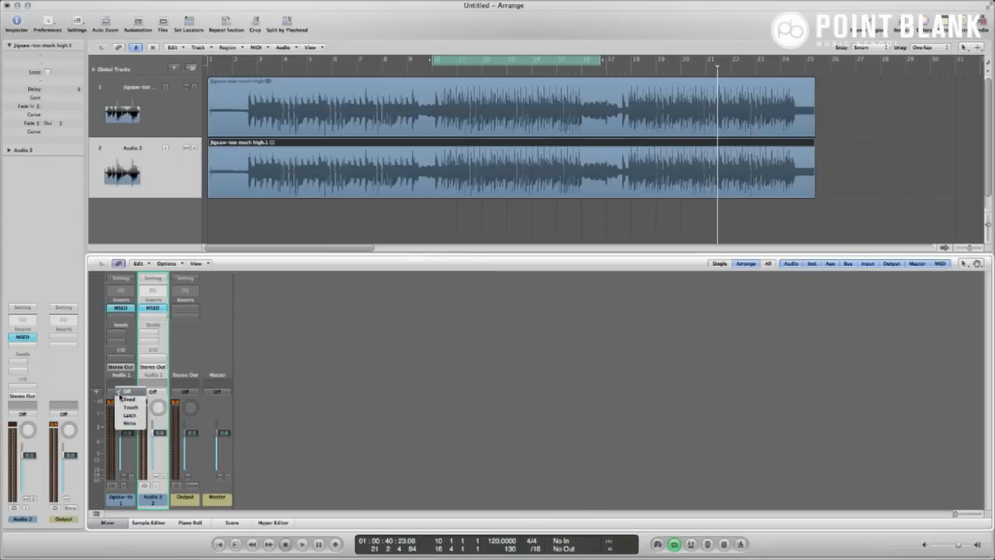
{"action": "left_click", "coordinate": [106, 420]}
{"action": "left_click", "coordinate": [120, 367]}
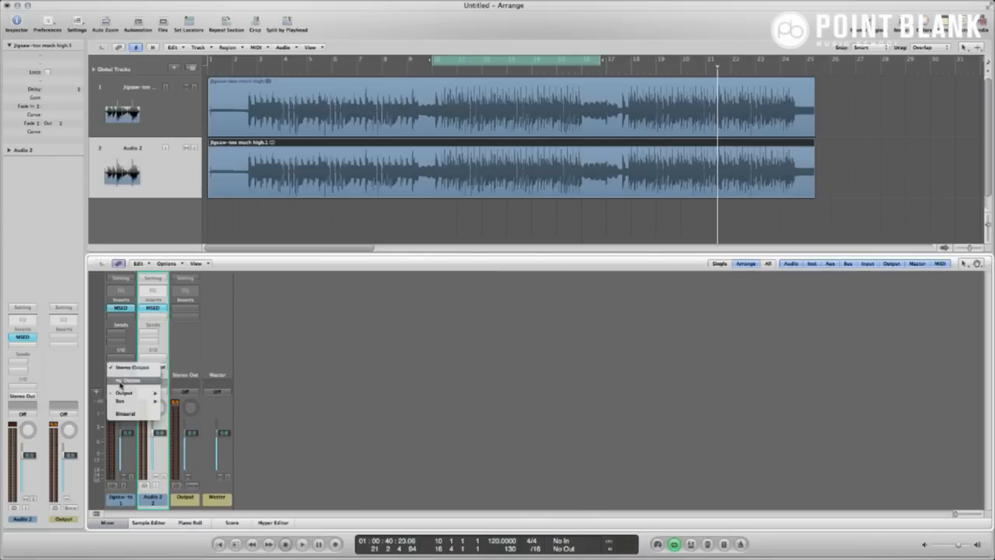
{"action": "mouse_move", "coordinate": [121, 401]}
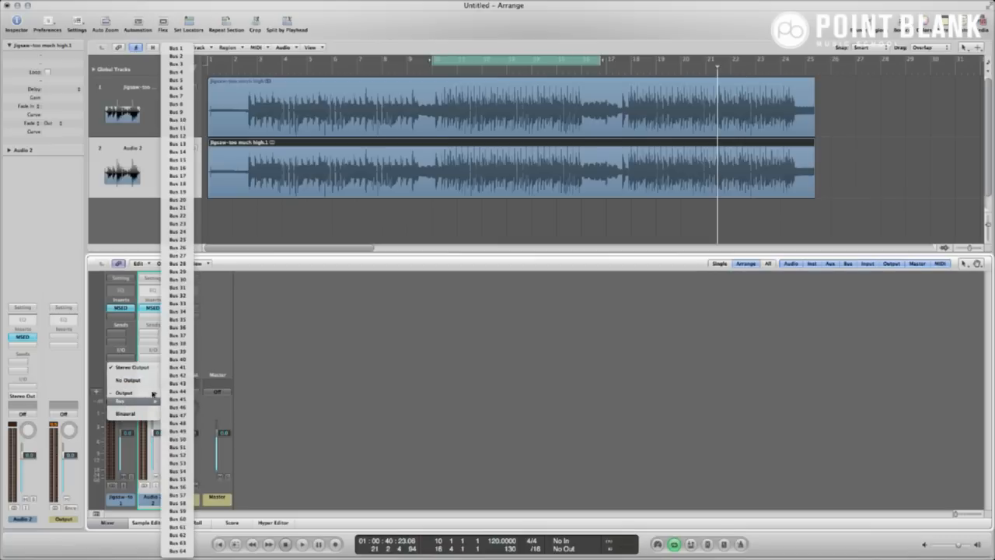
{"action": "left_click", "coordinate": [183, 48]}
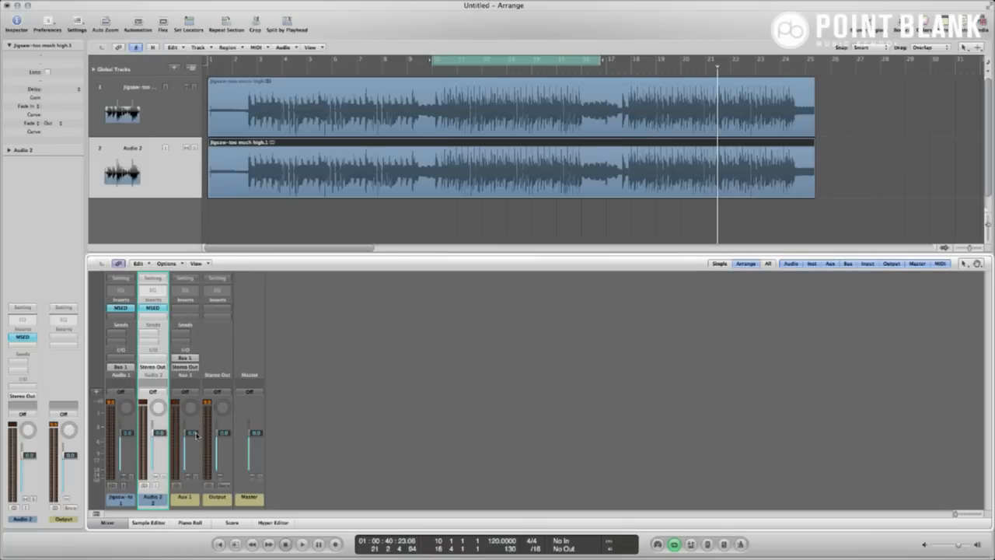
{"action": "key", "text": "space"}
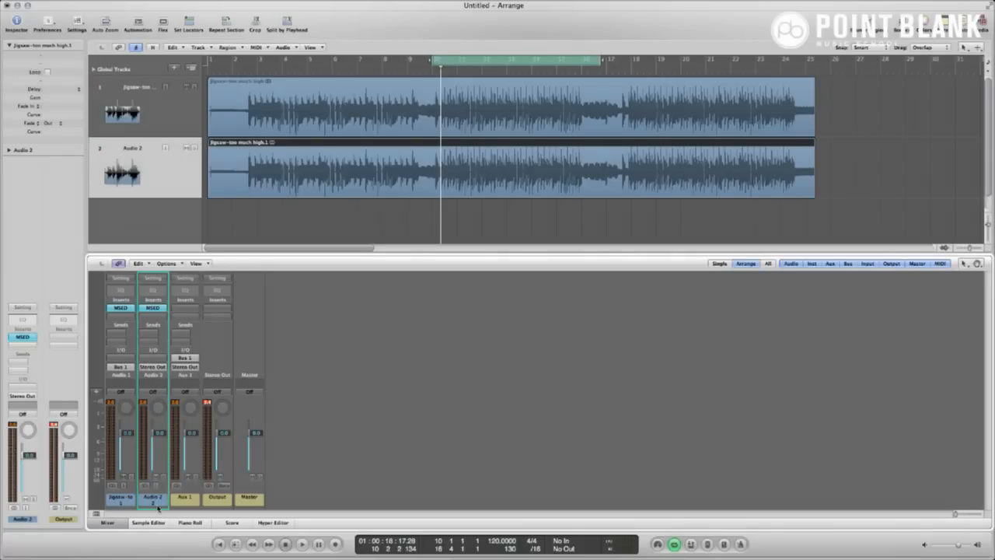
Open the MSED plug-ins of the Jigsaw and Audio 2 channels and arrange their windows side by side over the Mixer
{"action": "left_click", "coordinate": [120, 503]}
{"action": "left_click", "coordinate": [152, 501]}
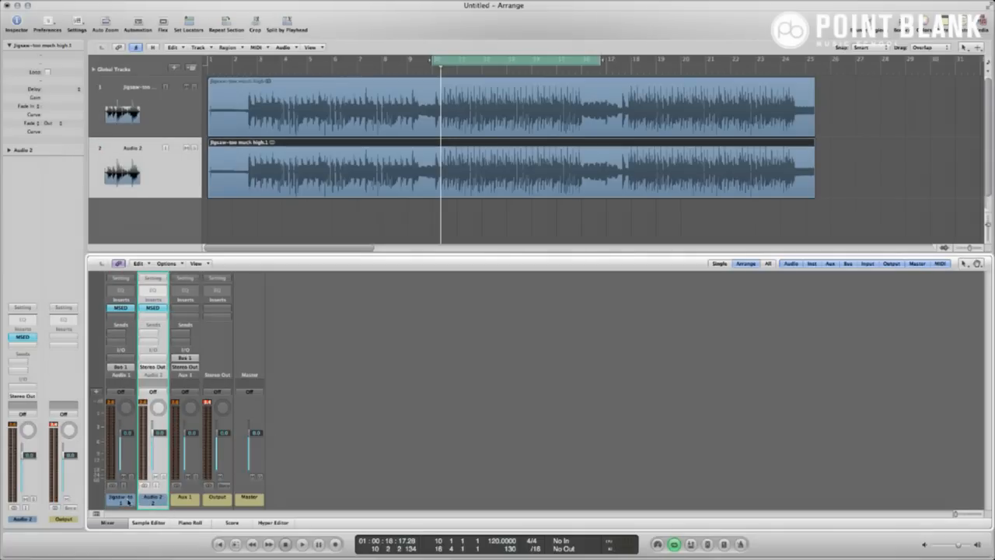
{"action": "left_click", "coordinate": [129, 503]}
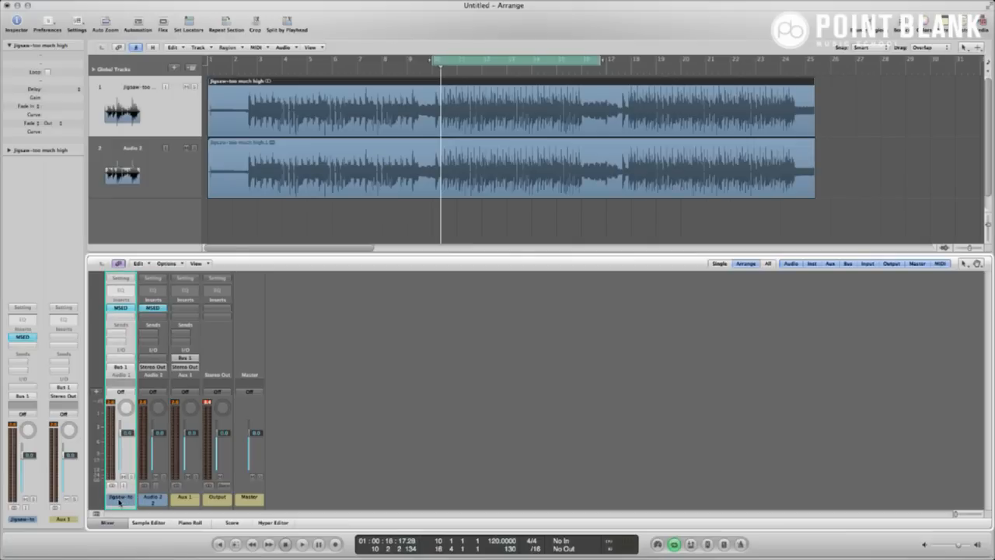
{"action": "left_click", "coordinate": [120, 308]}
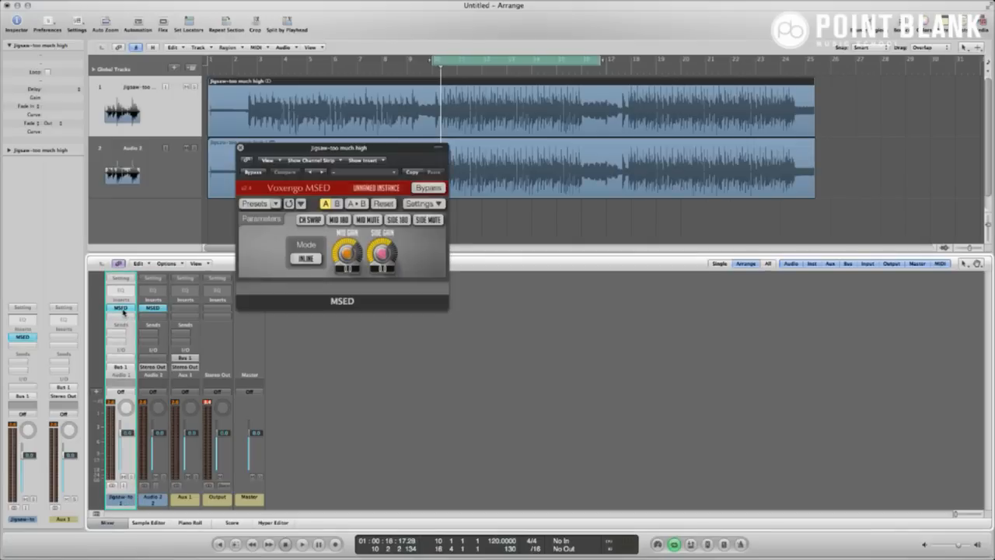
{"action": "left_click_drag", "start_coordinate": [363, 148], "coordinate": [402, 275]}
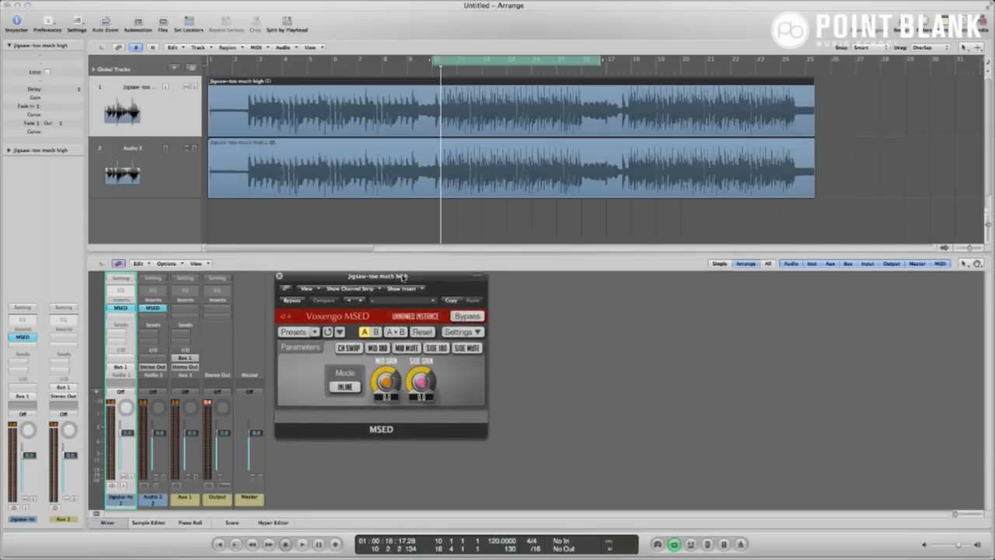
{"action": "left_click", "coordinate": [153, 308]}
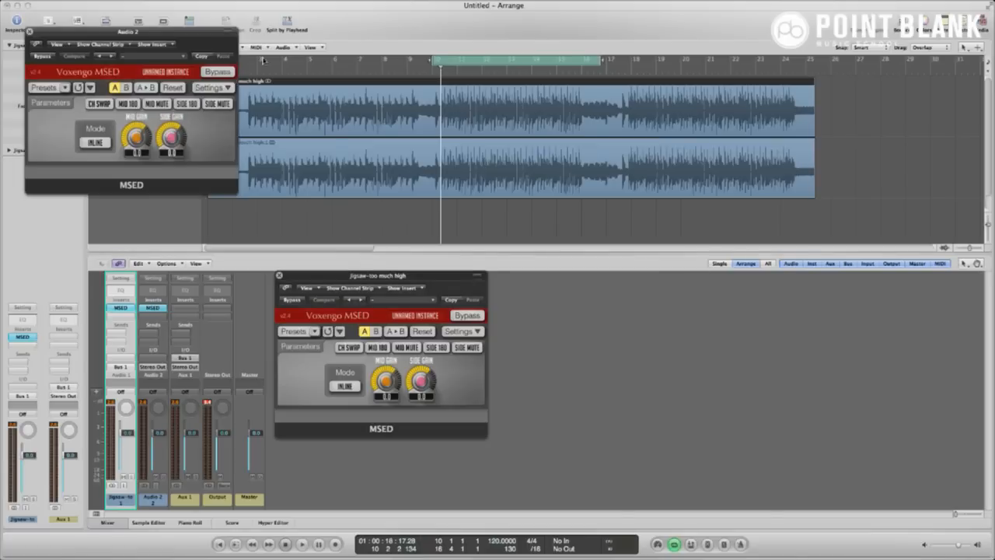
{"action": "left_click_drag", "start_coordinate": [187, 31], "coordinate": [653, 275]}
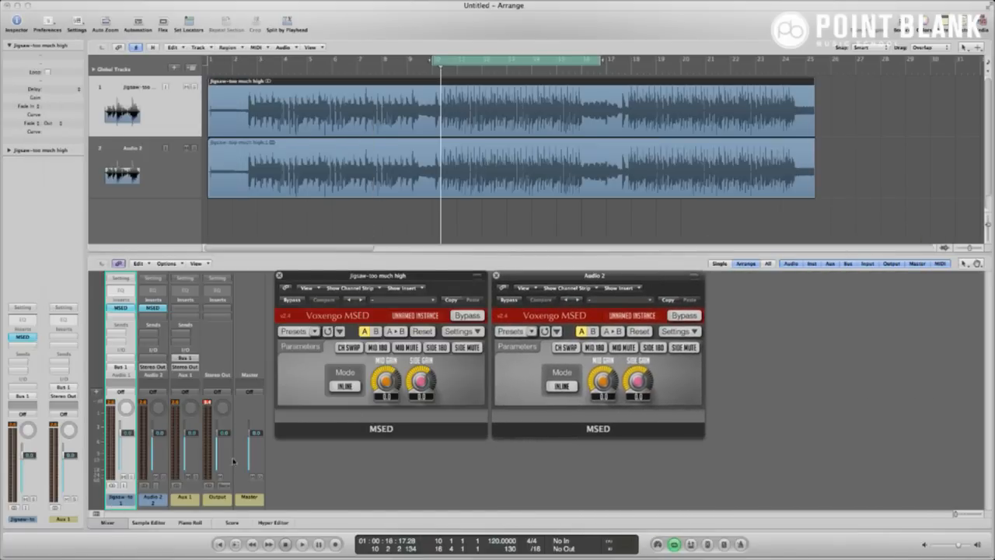
Mute the side signal in the Jigsaw channel's MSED and the mid signal in the Audio 2 channel's MSED
{"action": "left_click", "coordinate": [466, 348]}
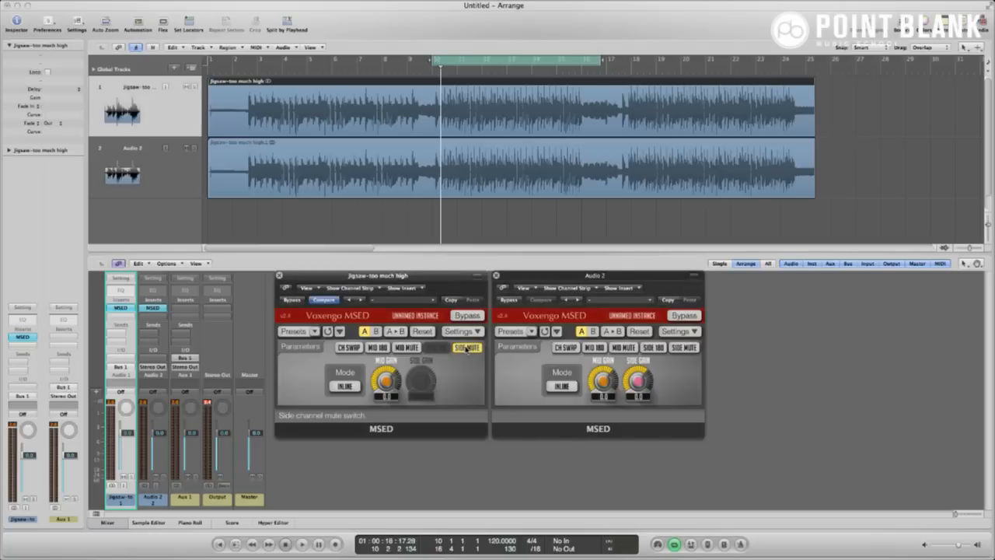
{"action": "left_click", "coordinate": [153, 502]}
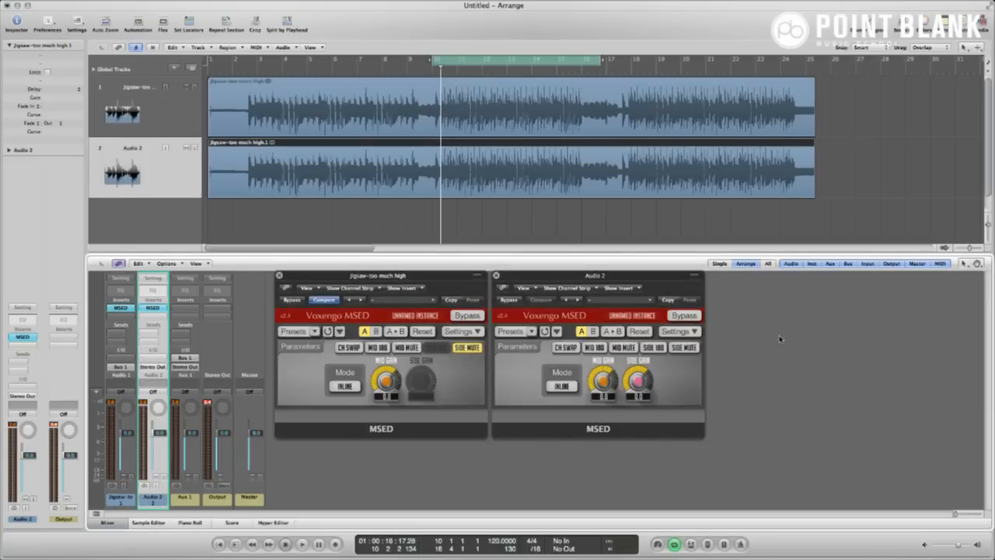
{"action": "left_click", "coordinate": [625, 348]}
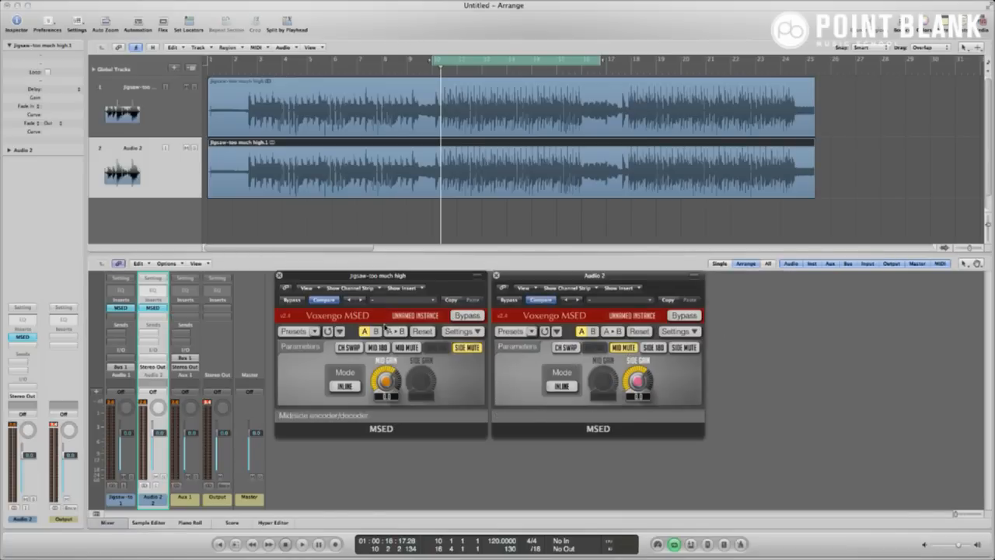
Play the cycle region to audition the mid and side tracks, and close both MSED windows
{"action": "key", "text": "space"}
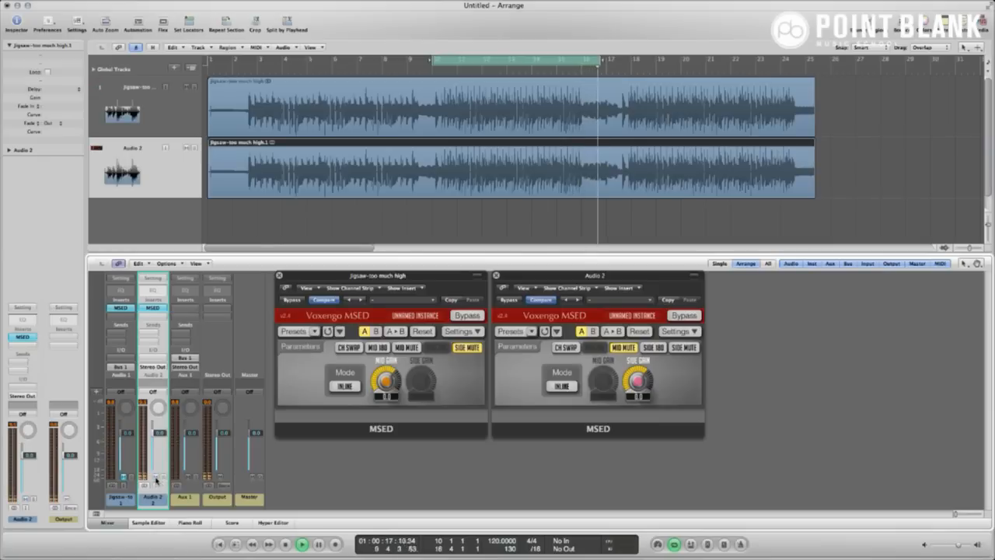
{"action": "left_click", "coordinate": [279, 275]}
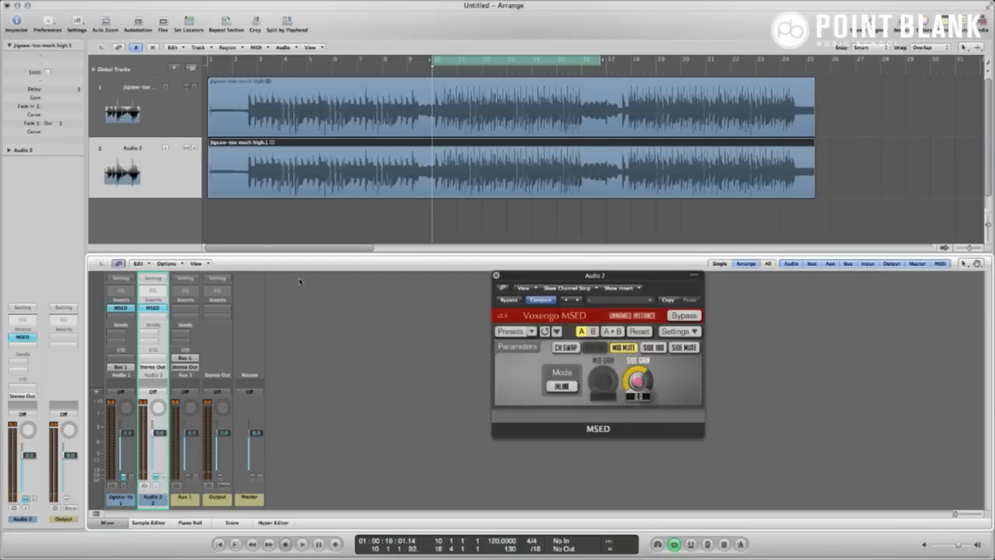
{"action": "left_click", "coordinate": [496, 276]}
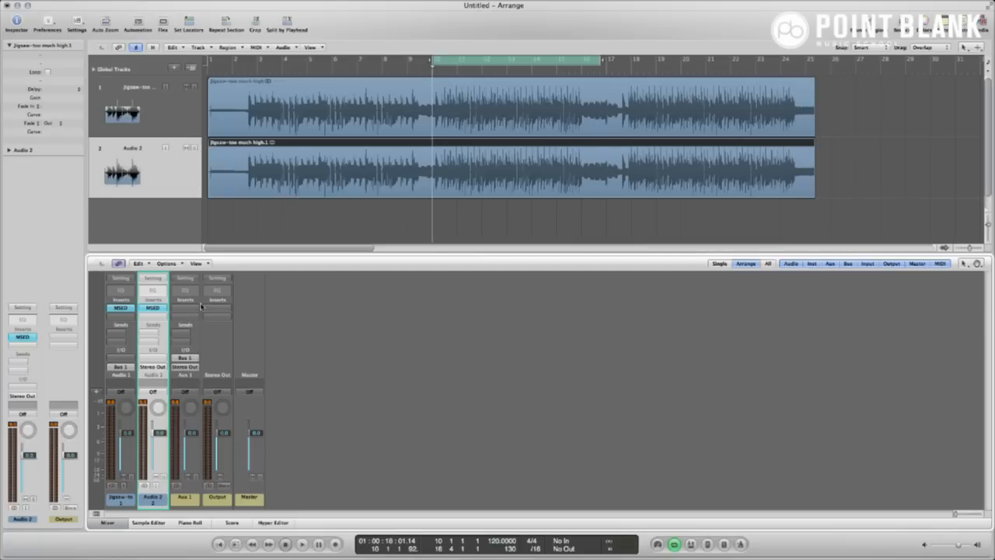
Insert the stereo Waves L2 on the Aux 1 channel, move its window clear of the channel strips and dismiss the notification
{"action": "left_click", "coordinate": [188, 312]}
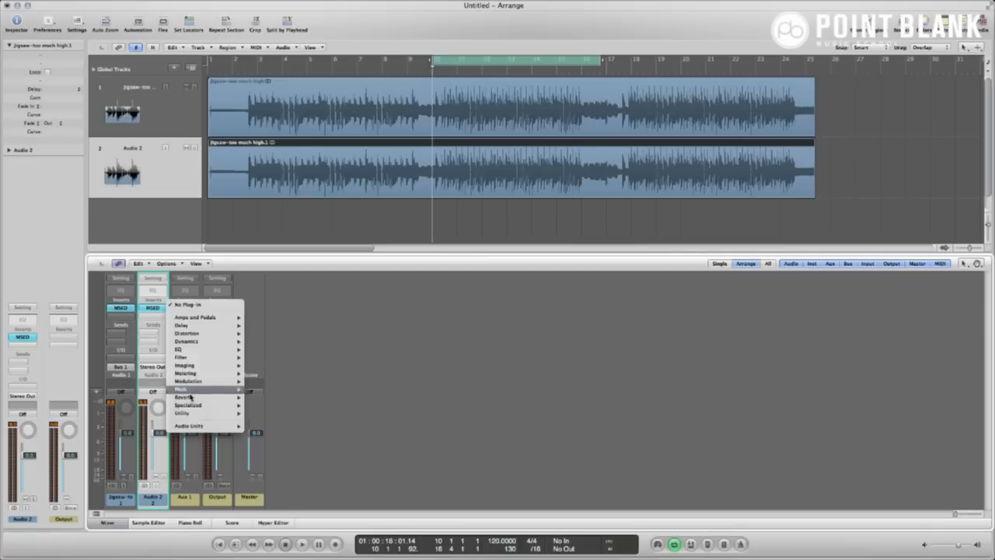
{"action": "mouse_move", "coordinate": [193, 428]}
{"action": "mouse_move", "coordinate": [260, 514]}
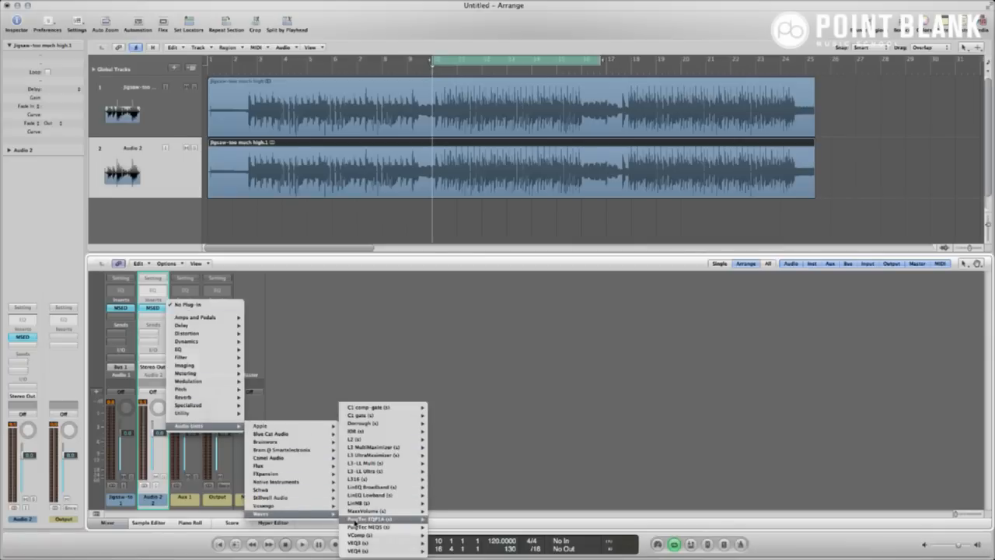
{"action": "mouse_move", "coordinate": [376, 465]}
{"action": "mouse_move", "coordinate": [375, 440]}
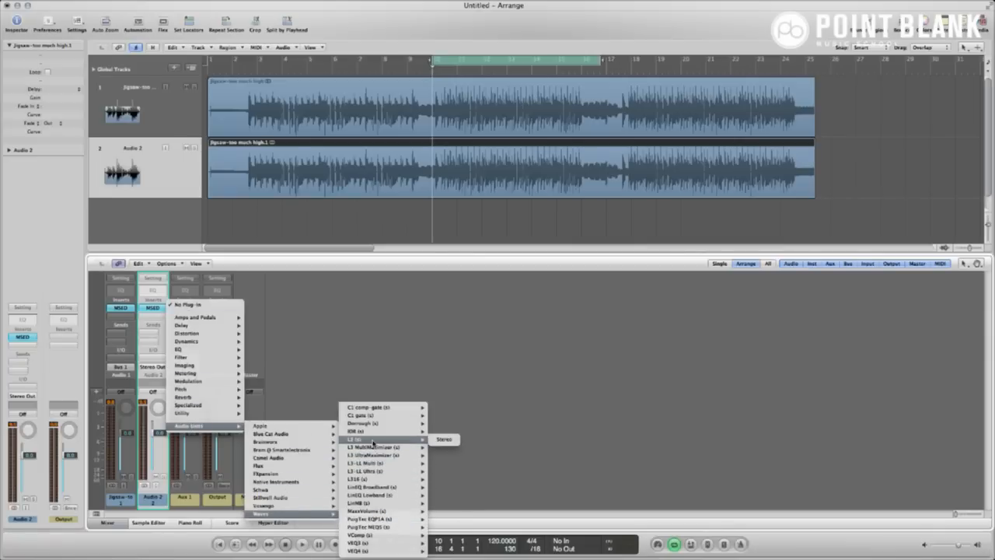
{"action": "left_click", "coordinate": [444, 439]}
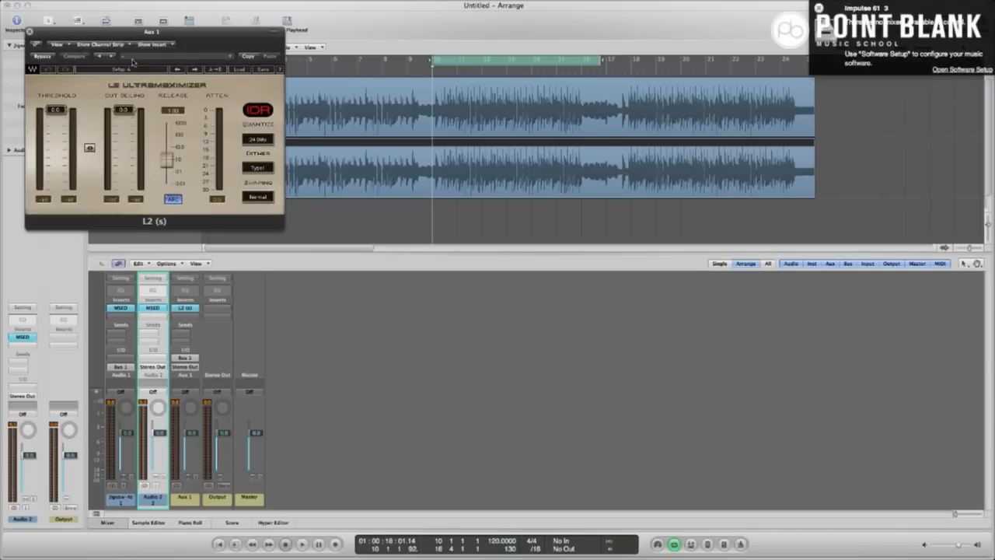
{"action": "left_click_drag", "start_coordinate": [111, 33], "coordinate": [677, 303]}
{"action": "left_click", "coordinate": [818, 9]}
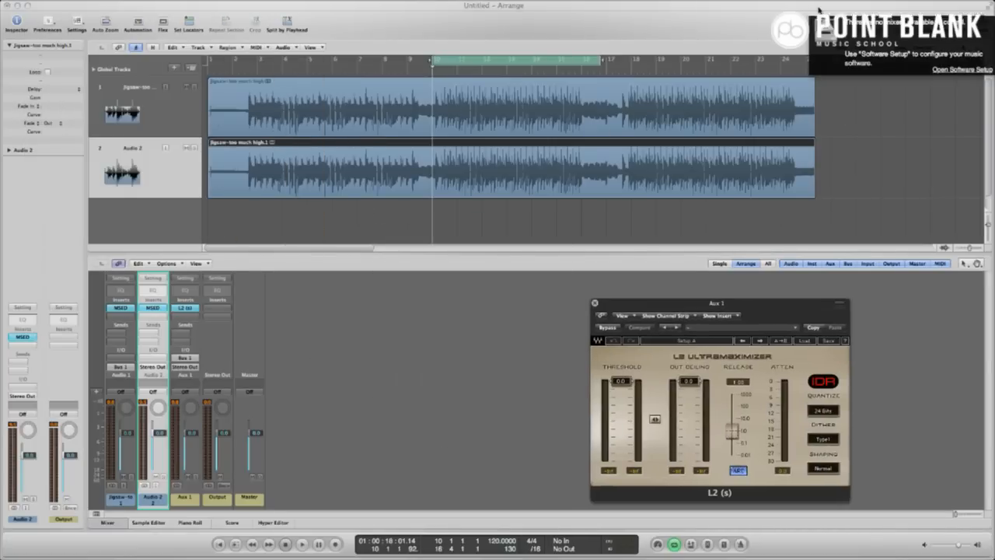
Lower the L2's output ceiling slightly, set its threshold to about -4.6 dB, audition the limiting and close the plug-in window
{"action": "left_click_drag", "start_coordinate": [688, 384], "coordinate": [688, 388]}
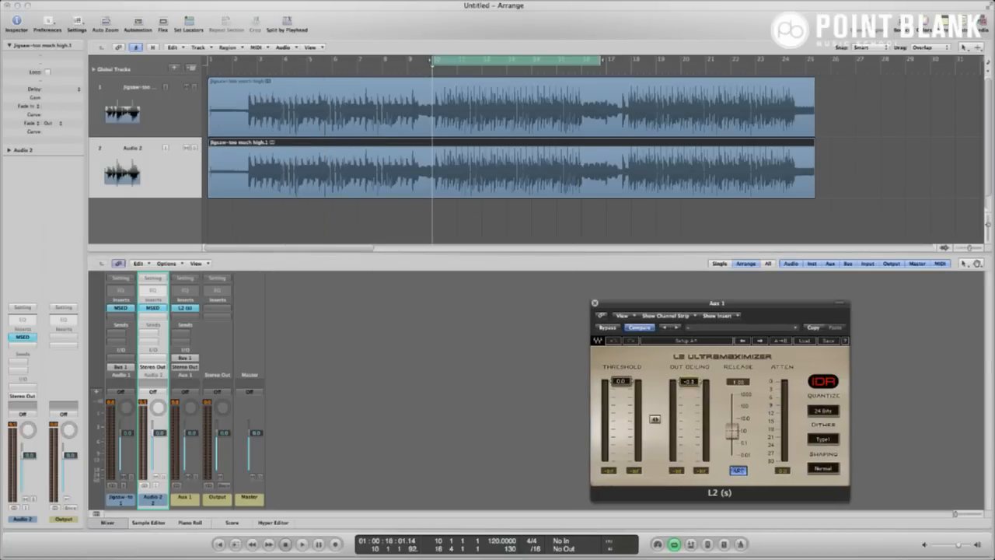
{"action": "left_click_drag", "start_coordinate": [621, 380], "coordinate": [621, 397]}
{"action": "key", "text": "space"}
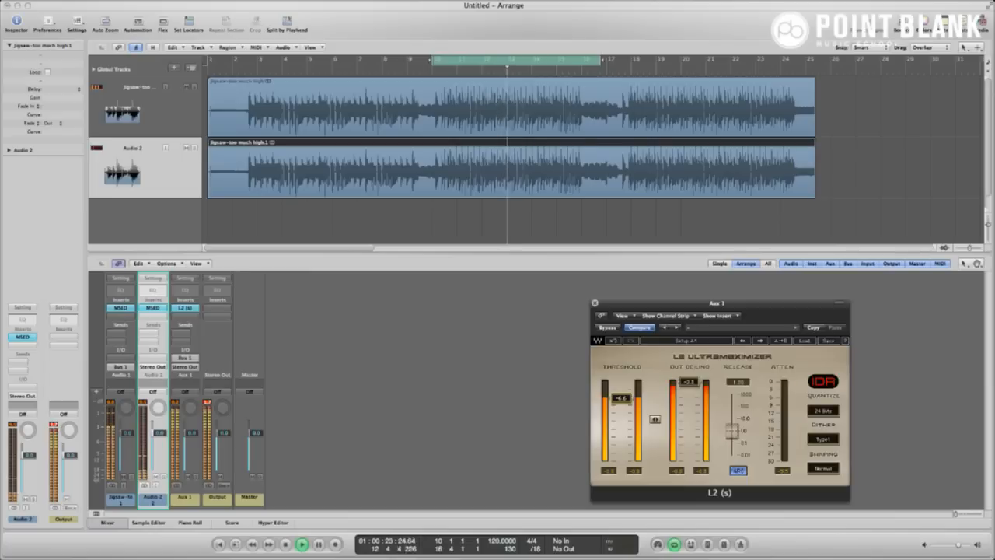
{"action": "left_click", "coordinate": [596, 303]}
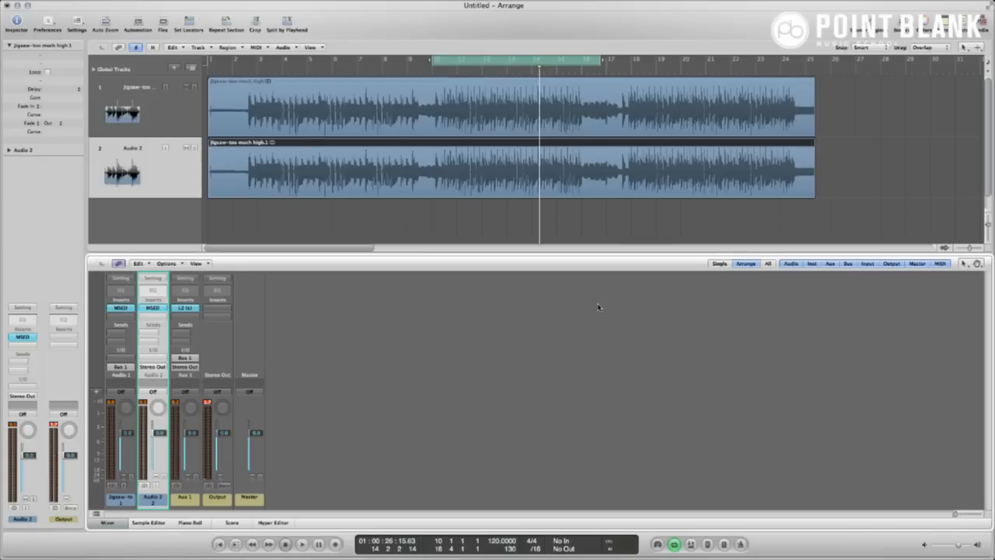
Insert a stereo Linear Phase EQ after MSED on the Audio 2 channel and move its window over the empty Mixer area
{"action": "left_click", "coordinate": [152, 319]}
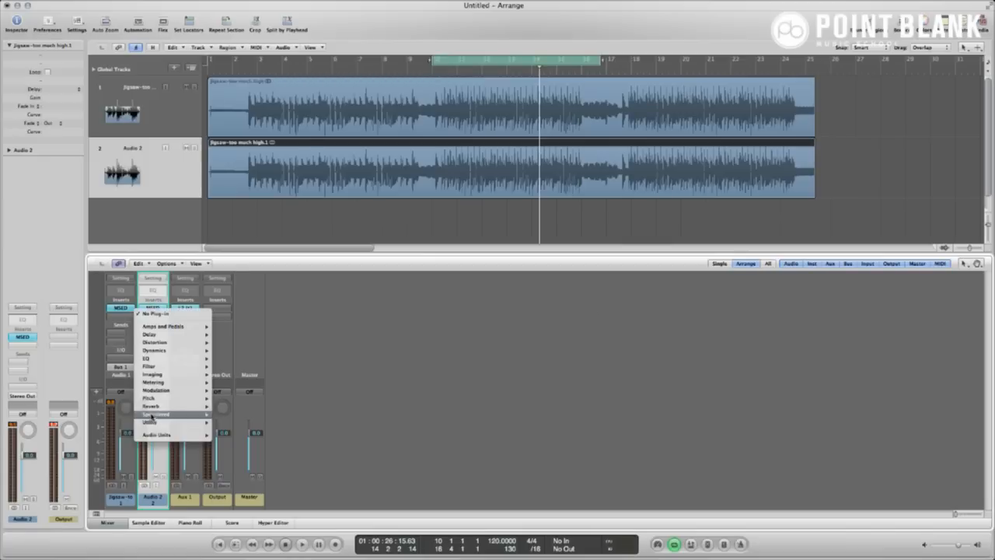
{"action": "mouse_move", "coordinate": [154, 422]}
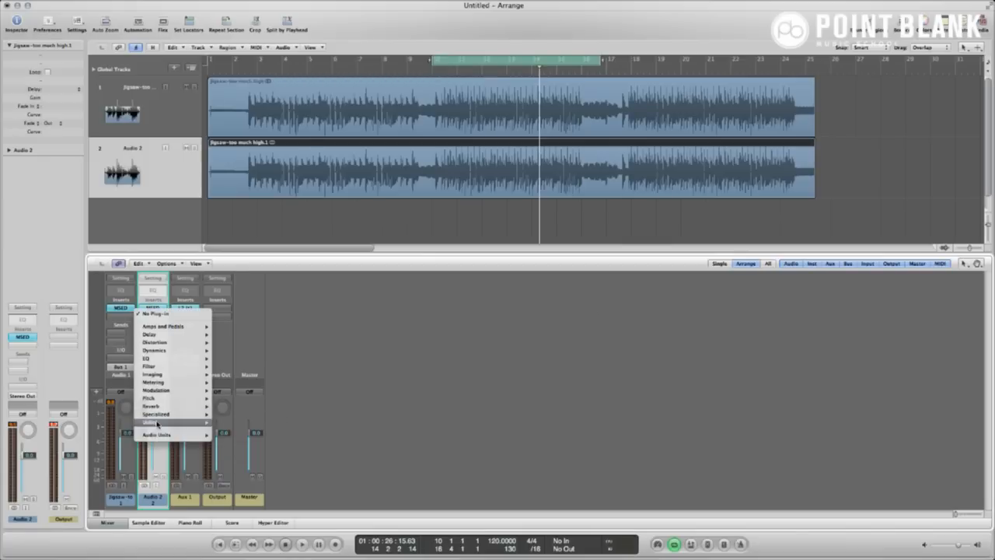
{"action": "mouse_move", "coordinate": [158, 337]}
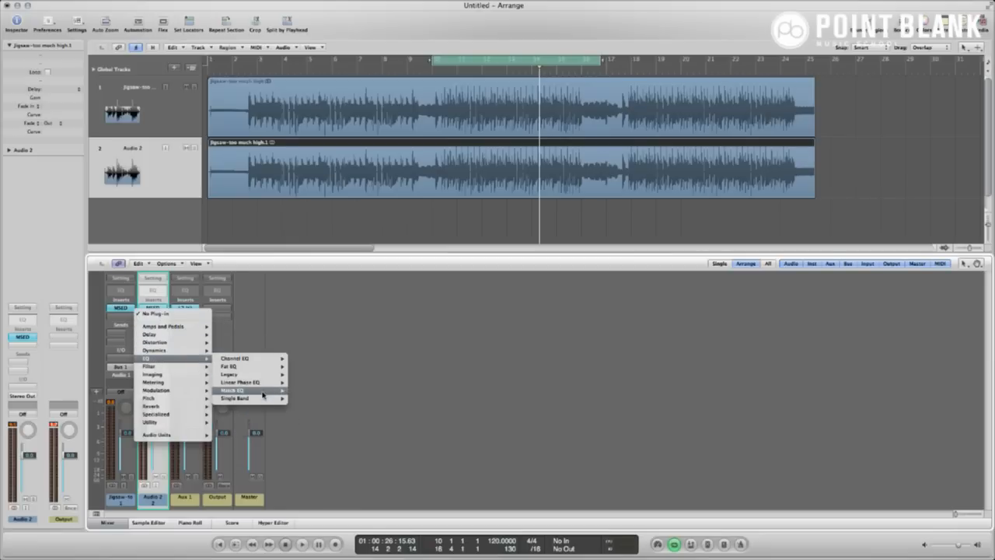
{"action": "mouse_move", "coordinate": [253, 386]}
{"action": "left_click", "coordinate": [304, 382]}
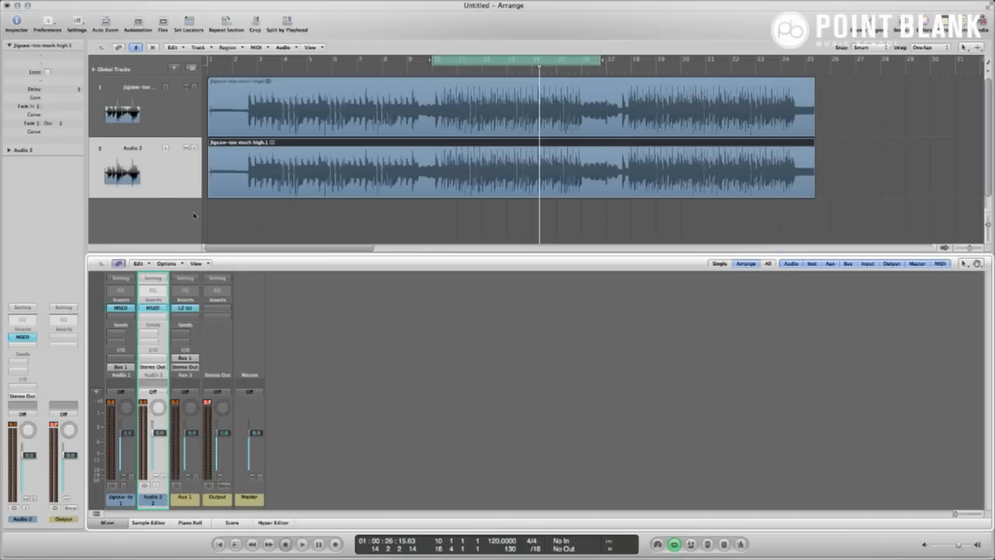
{"action": "left_click_drag", "start_coordinate": [107, 33], "coordinate": [631, 280]}
Insert a stereo Linear Phase EQ after MSED on the Jigsaw channel and place its window beside the Audio 2 EQ
{"action": "left_click", "coordinate": [122, 315]}
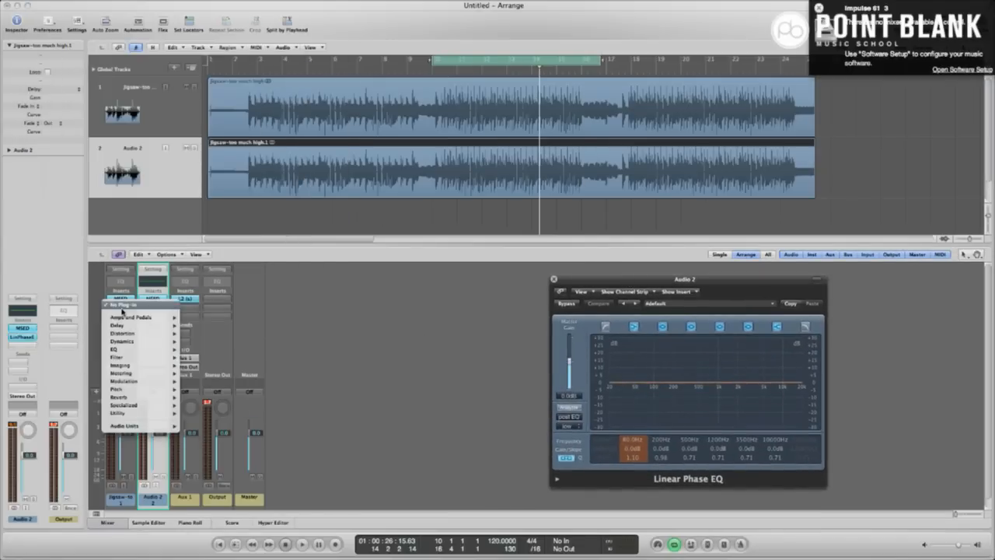
{"action": "mouse_move", "coordinate": [155, 349]}
{"action": "mouse_move", "coordinate": [201, 351]}
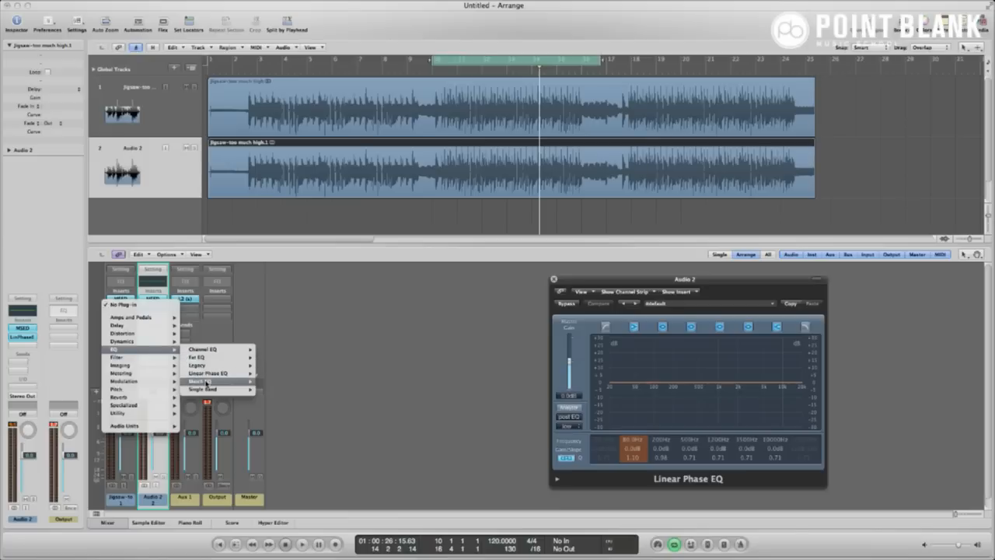
{"action": "mouse_move", "coordinate": [207, 374]}
{"action": "left_click", "coordinate": [269, 374]}
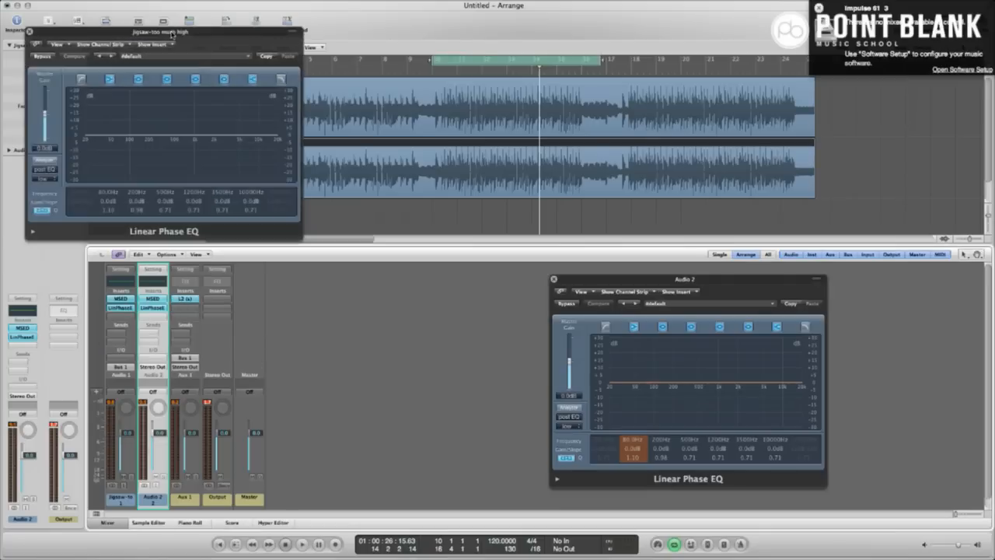
{"action": "left_click_drag", "start_coordinate": [170, 37], "coordinate": [417, 283]}
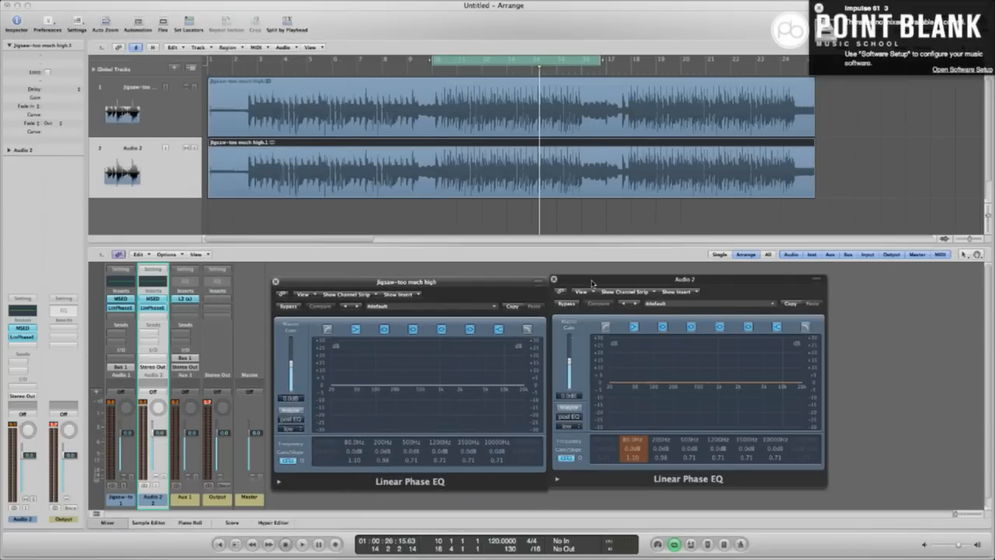
Play the cycle region and turn on the Analyzer in the Audio 2 channel's Linear Phase EQ
{"action": "key", "text": "space"}
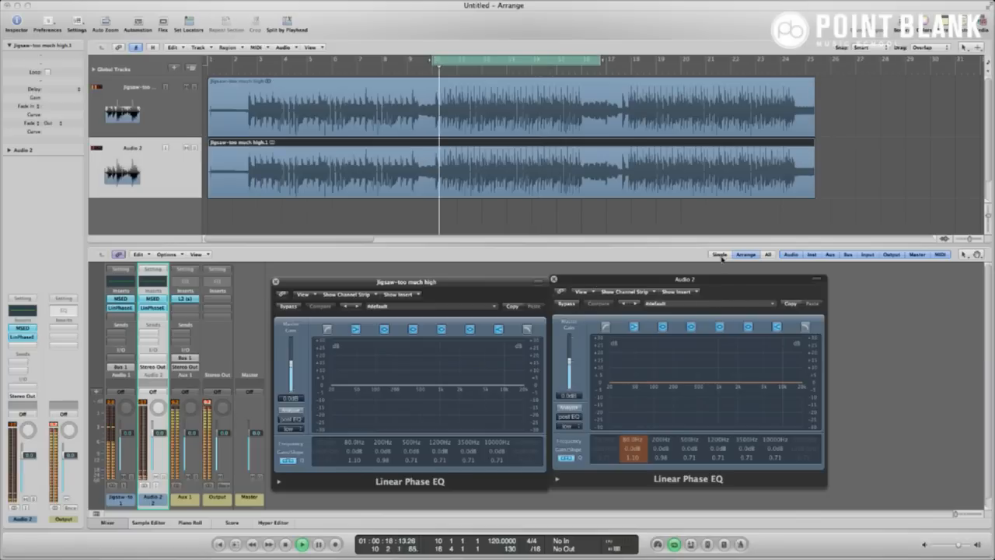
{"action": "left_click", "coordinate": [570, 408]}
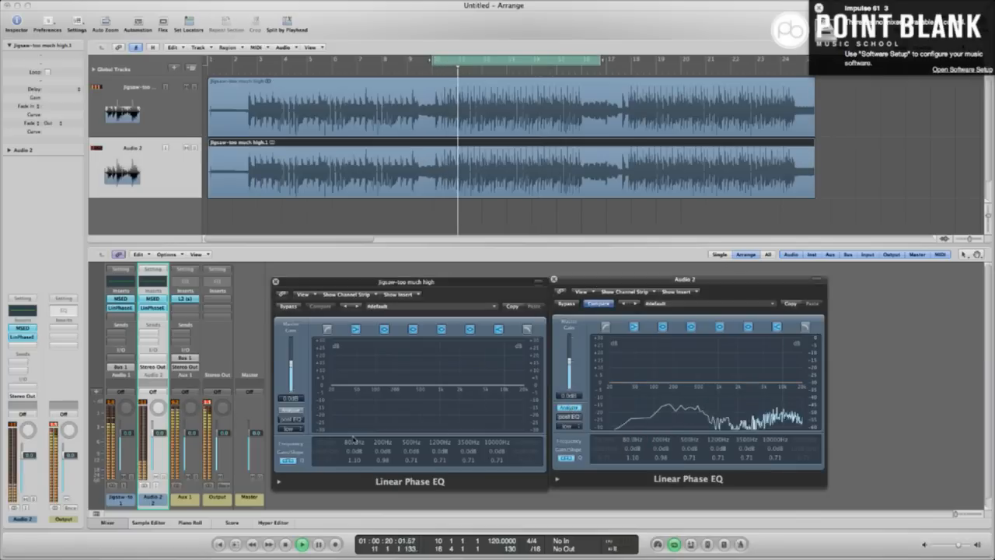
Turn on the Jigsaw EQ's Analyzer and retune Audio 2's 3500 Hz band to about 7800 Hz, with -2.7 dB gain and a Q of 2.50
{"action": "left_click", "coordinate": [290, 410]}
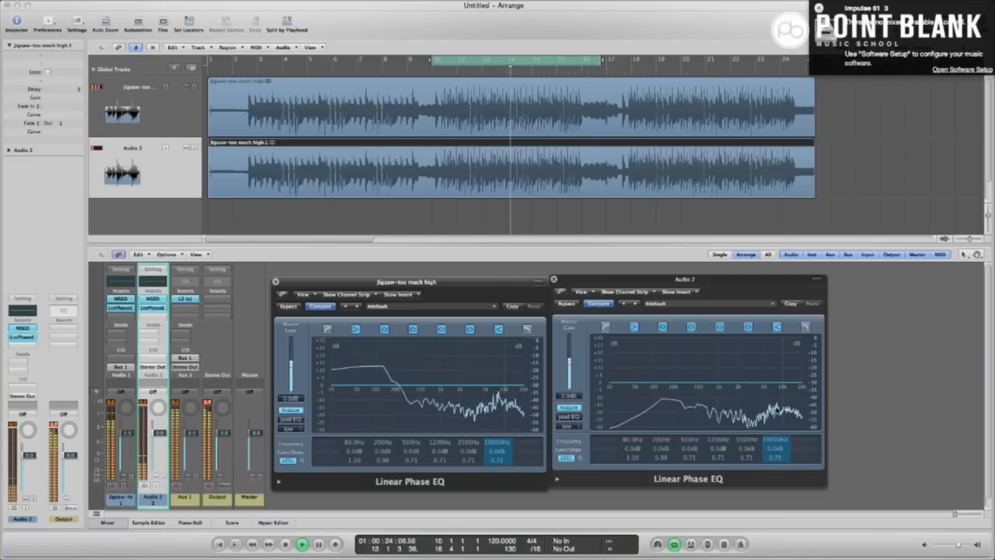
{"action": "mouse_move", "coordinate": [746, 441]}
{"action": "left_mouse_down"}
{"action": "mouse_move", "coordinate": [738, 417]}
{"action": "mouse_move", "coordinate": [747, 451]}
{"action": "mouse_move", "coordinate": [744, 436]}
{"action": "left_mouse_up"}
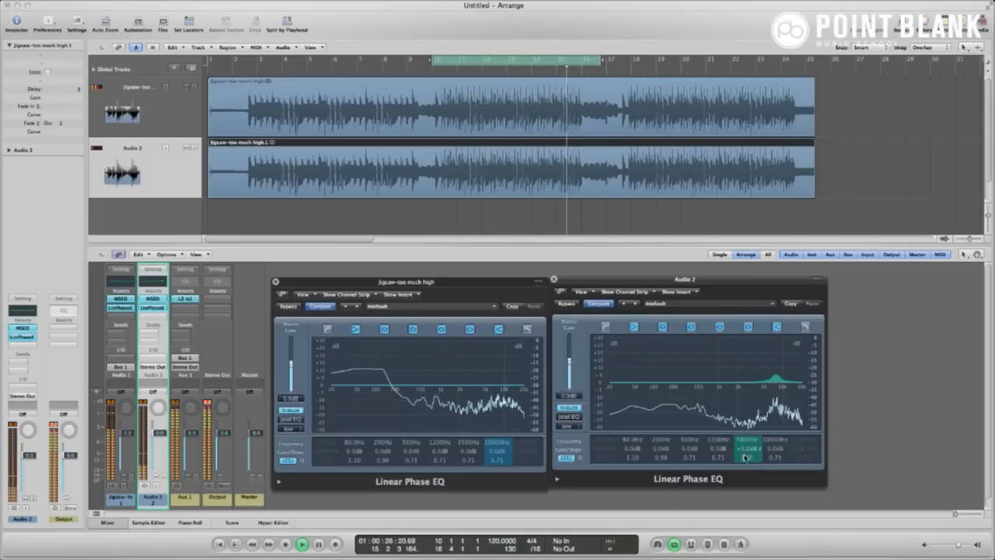
{"action": "left_click_drag", "start_coordinate": [744, 457], "coordinate": [744, 495]}
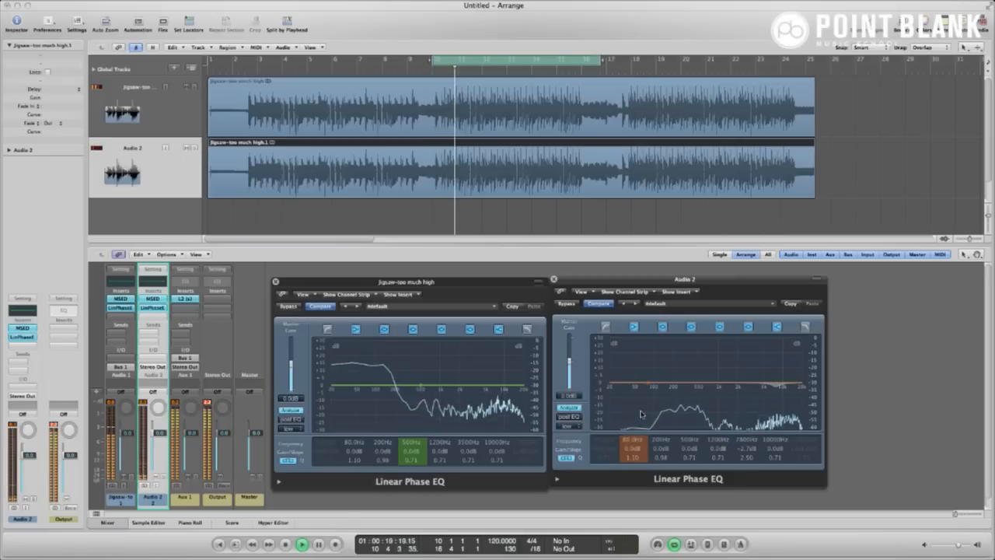
Enable the 30 Hz, 24 dB/Oct low-cut band in both the Jigsaw and Audio 2 Linear Phase EQs
{"action": "left_click", "coordinate": [327, 330]}
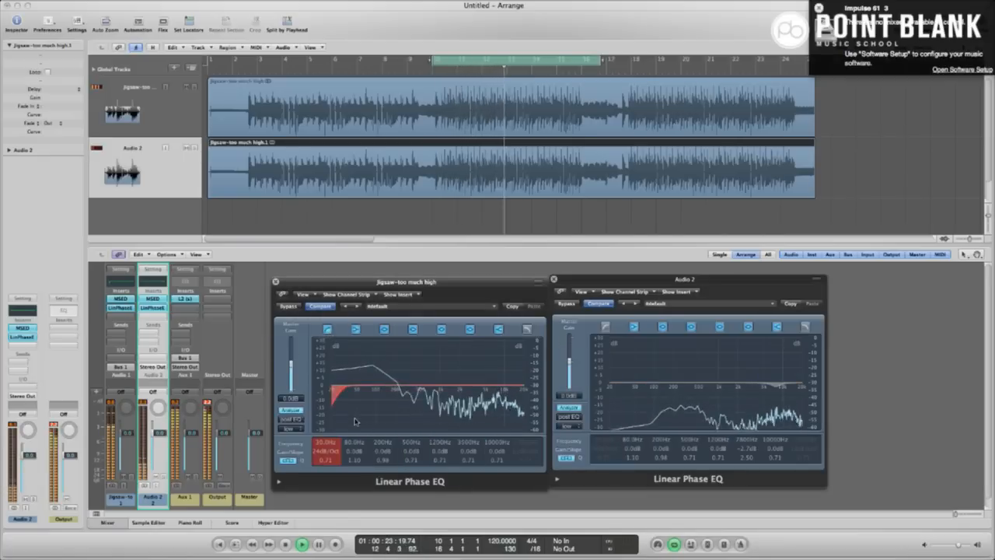
{"action": "left_click", "coordinate": [605, 326]}
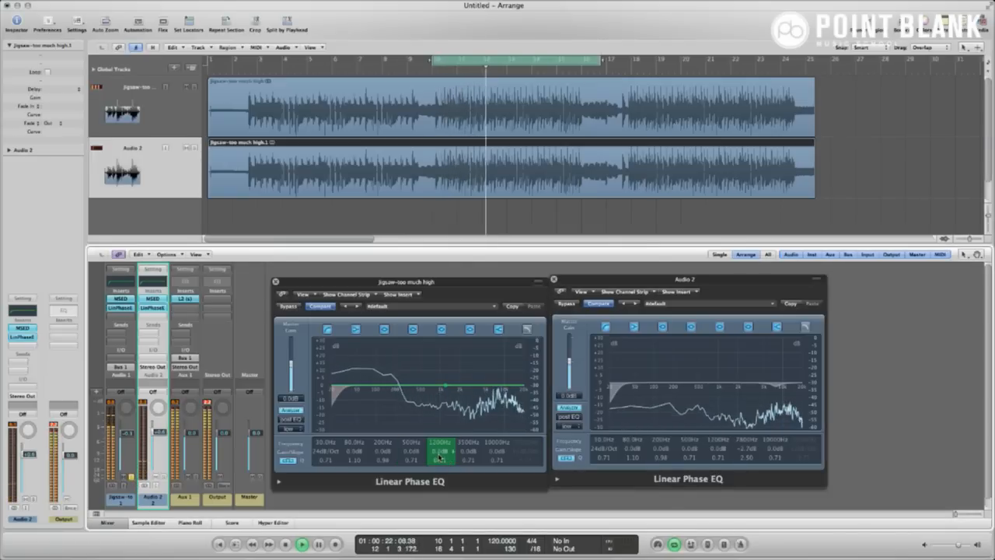
In the Jigsaw EQ, boost 1280 Hz by about 3.0 dB and 2950 Hz by about 2.4 dB, narrowing the Q of both bands
{"action": "left_click_drag", "start_coordinate": [444, 460], "coordinate": [443, 405]}
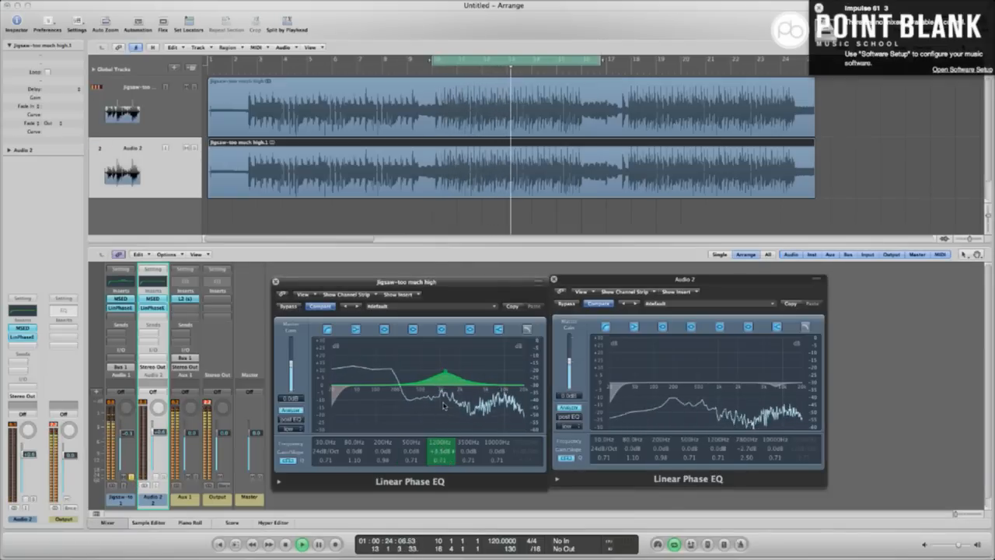
{"action": "left_click_drag", "start_coordinate": [440, 465], "coordinate": [438, 439]}
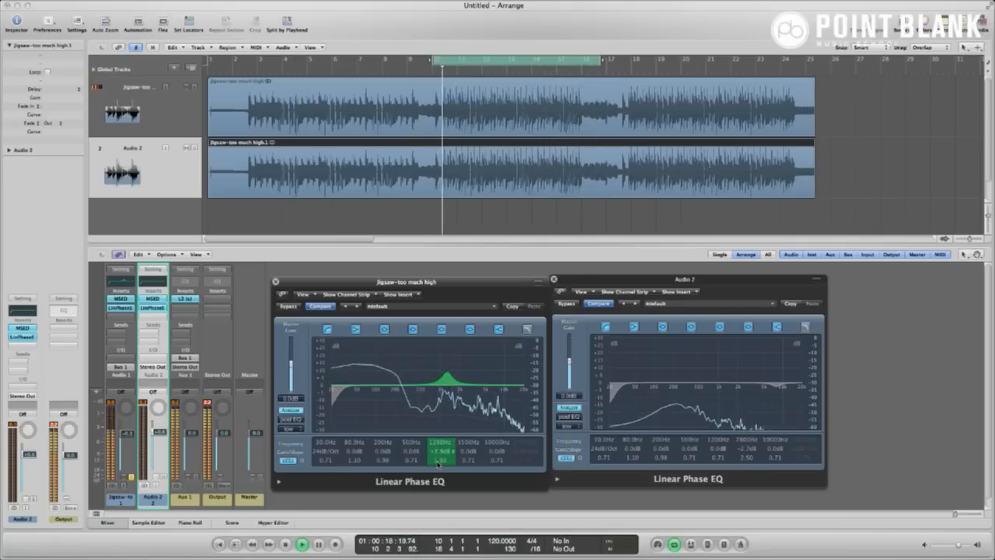
{"action": "left_click_drag", "start_coordinate": [437, 465], "coordinate": [438, 486]}
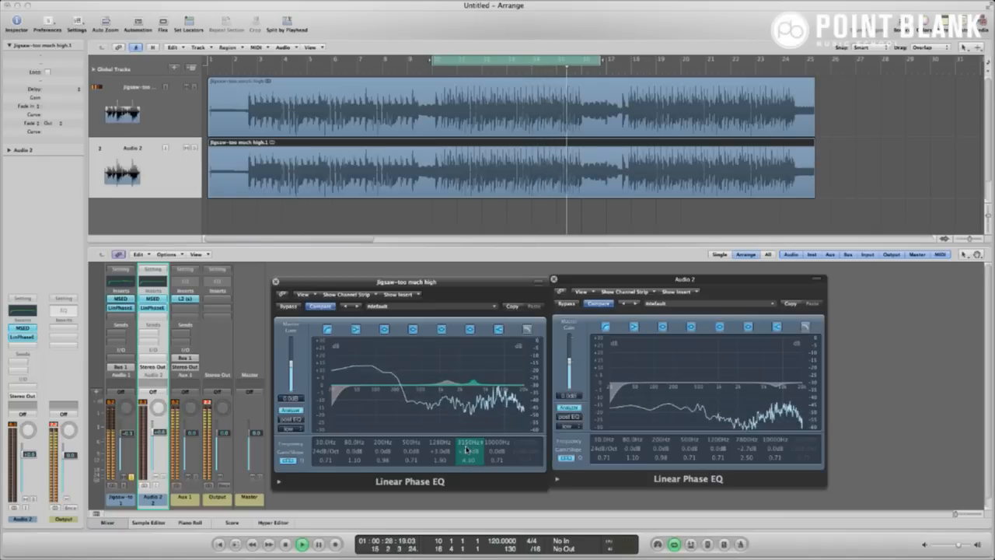
{"action": "left_click_drag", "start_coordinate": [467, 450], "coordinate": [467, 452]}
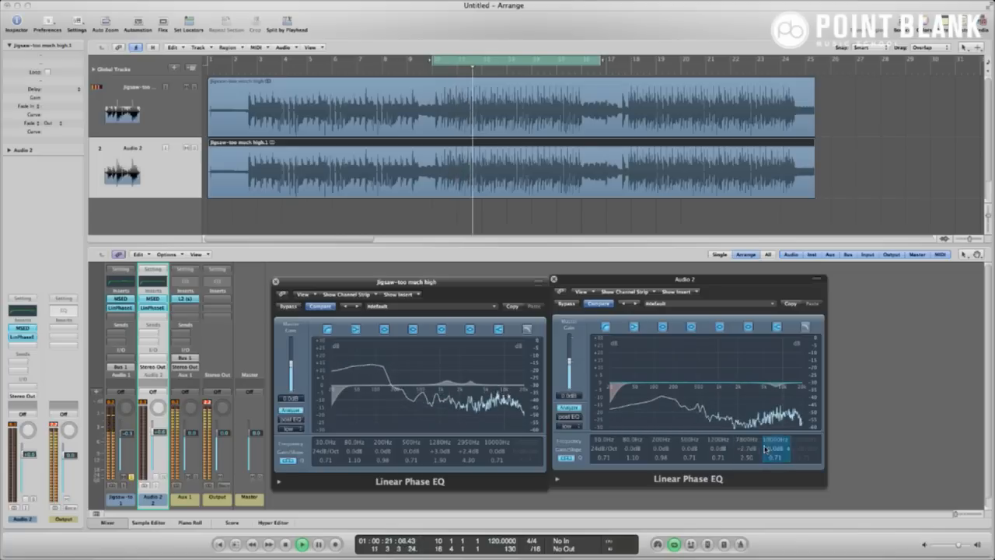
Deepen Audio 2's high-frequency EQ cut to about -3.4 dB with a wider Q, and toggle the Jigsaw channel's solo
{"action": "left_click_drag", "start_coordinate": [743, 449], "coordinate": [747, 463]}
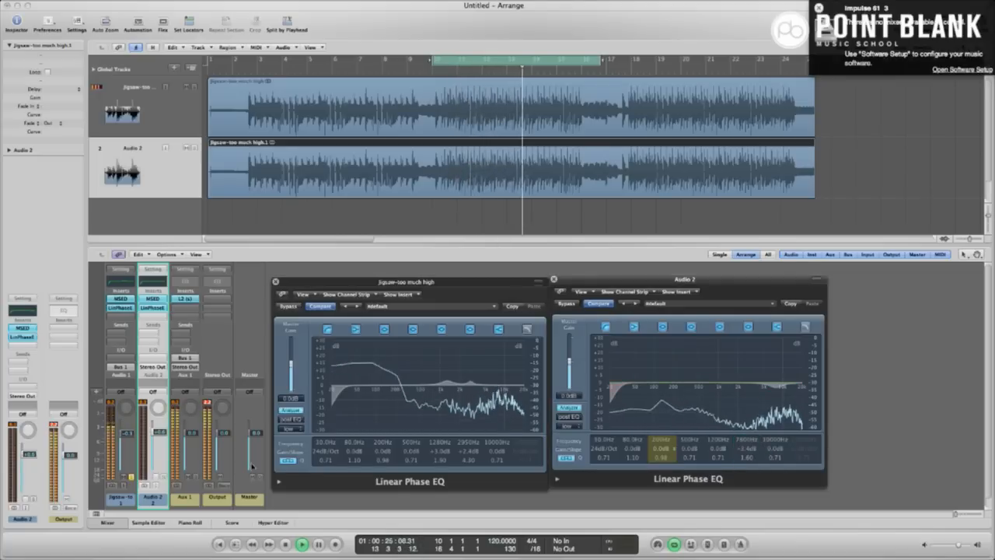
{"action": "left_click", "coordinate": [132, 477]}
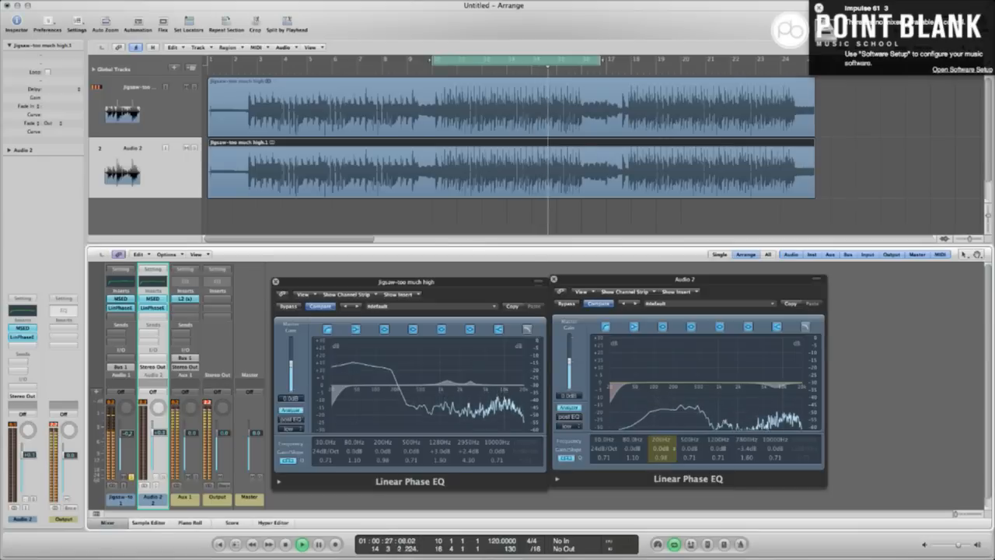